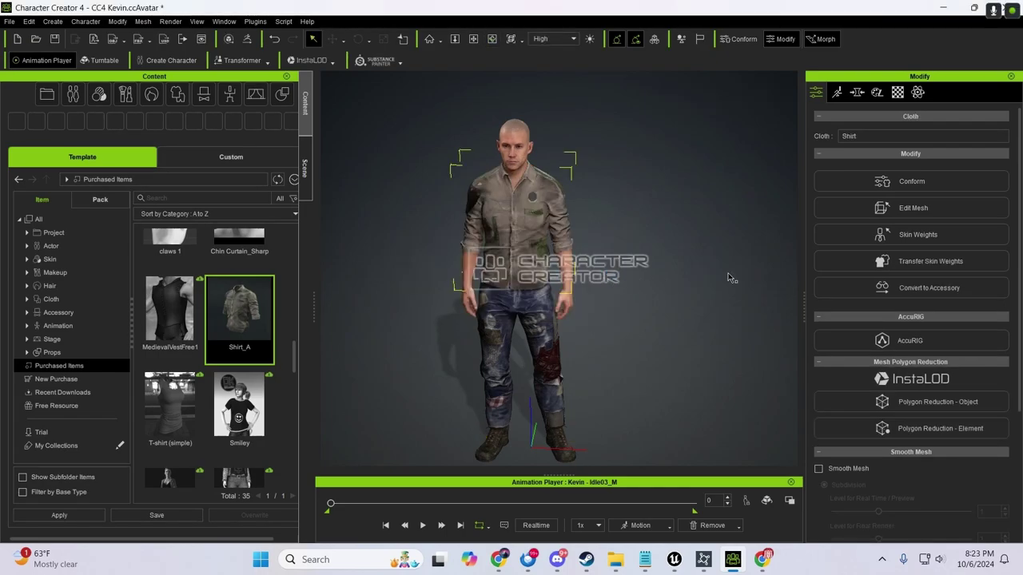
Run Conform and Calculate Collision on the shirt, then orbit to check the character's back
{"action": "left_click", "coordinate": [913, 182]}
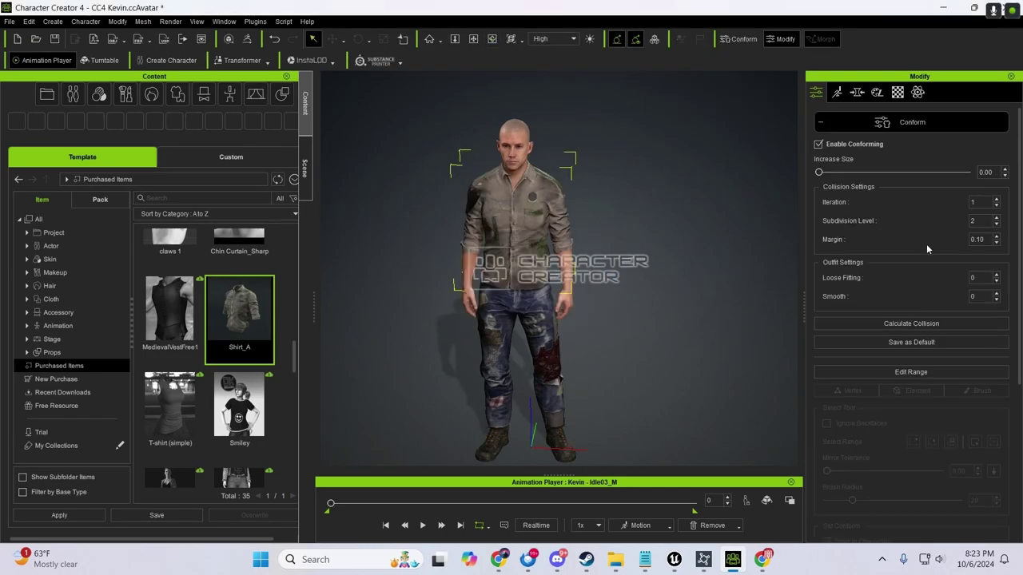
{"action": "left_click", "coordinate": [911, 327]}
{"action": "left_click", "coordinate": [491, 38]}
{"action": "mouse_move", "coordinate": [439, 228]}
{"action": "left_mouse_down"}
{"action": "mouse_move", "coordinate": [782, 240]}
{"action": "mouse_move", "coordinate": [585, 272]}
{"action": "mouse_move", "coordinate": [597, 295]}
{"action": "mouse_move", "coordinate": [461, 240]}
{"action": "mouse_move", "coordinate": [541, 219]}
{"action": "left_mouse_up"}
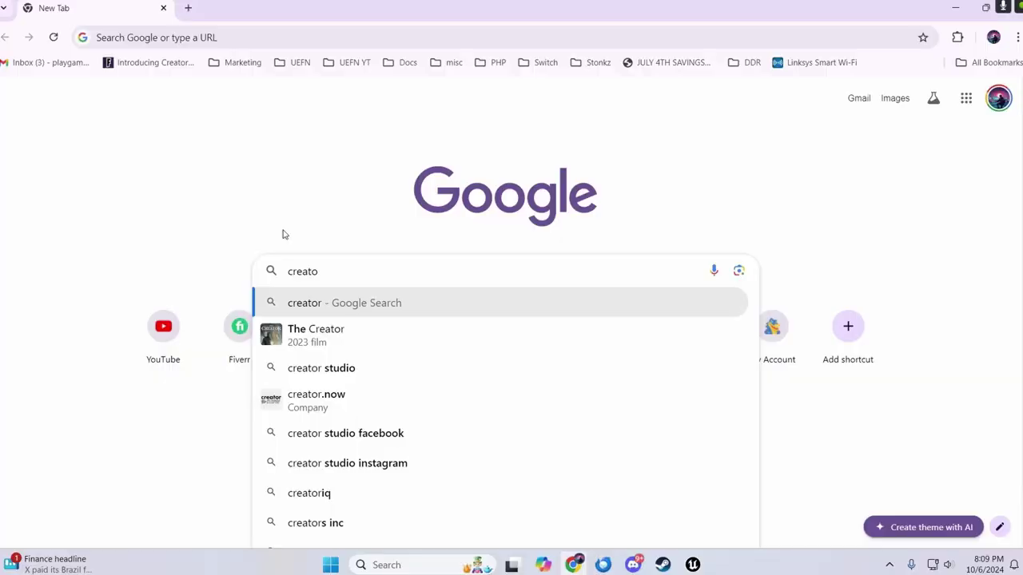
Search Google for 'character creator 4', correcting the mistyped 3
{"action": "key", "text": "BackSpace"}
{"action": "key", "text": "BackSpace"}
{"action": "key", "text": "BackSpace"}
{"action": "type", "text": "character c"}
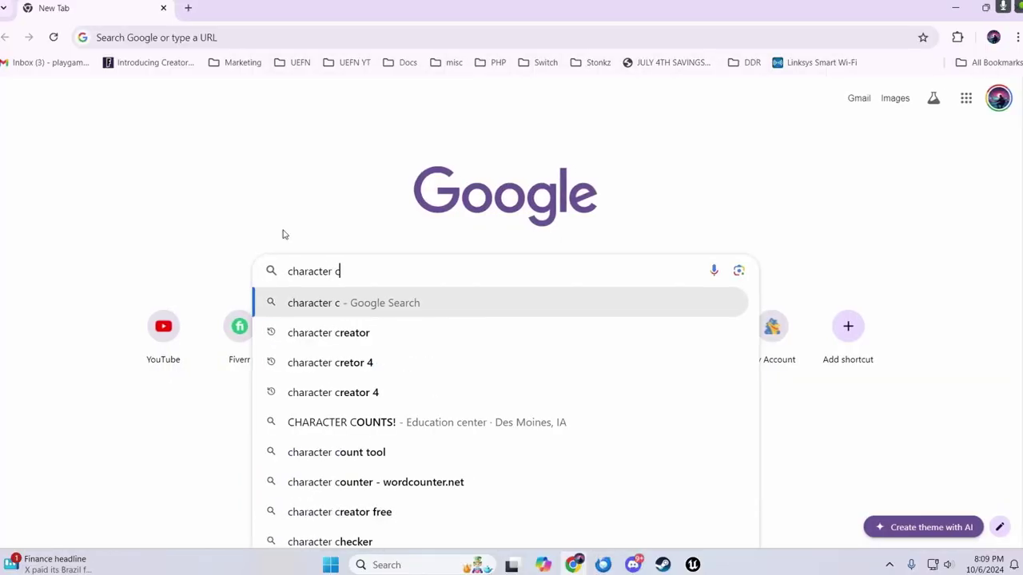
{"action": "type", "text": "reator 3"}
{"action": "key", "text": "BackSpace"}
{"action": "type", "text": "4"}
{"action": "key", "text": "Return"}
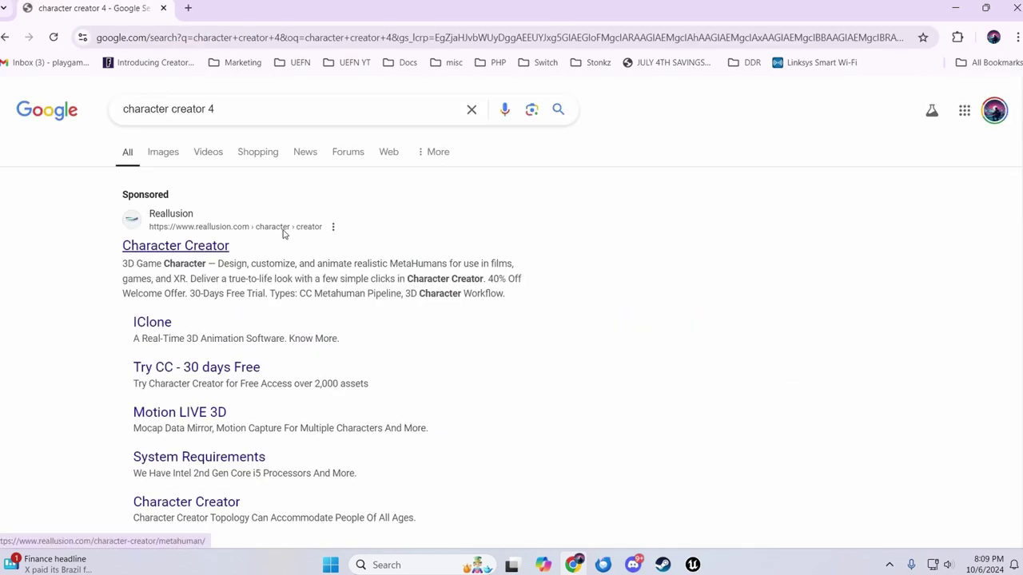
Reopen the search box and revise the query with additional text
{"action": "left_click", "coordinate": [280, 103]}
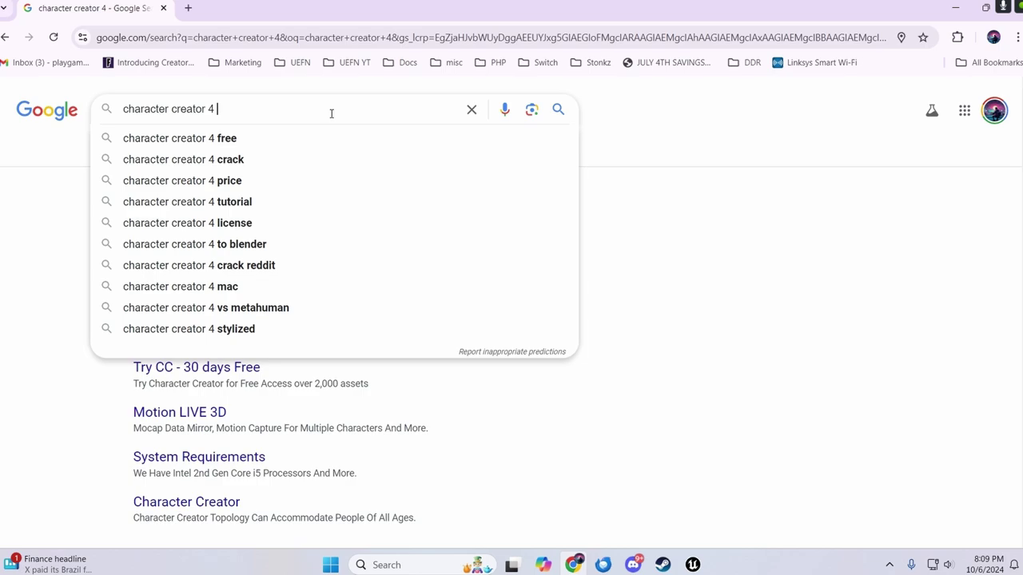
{"action": "type", "text": "down"}
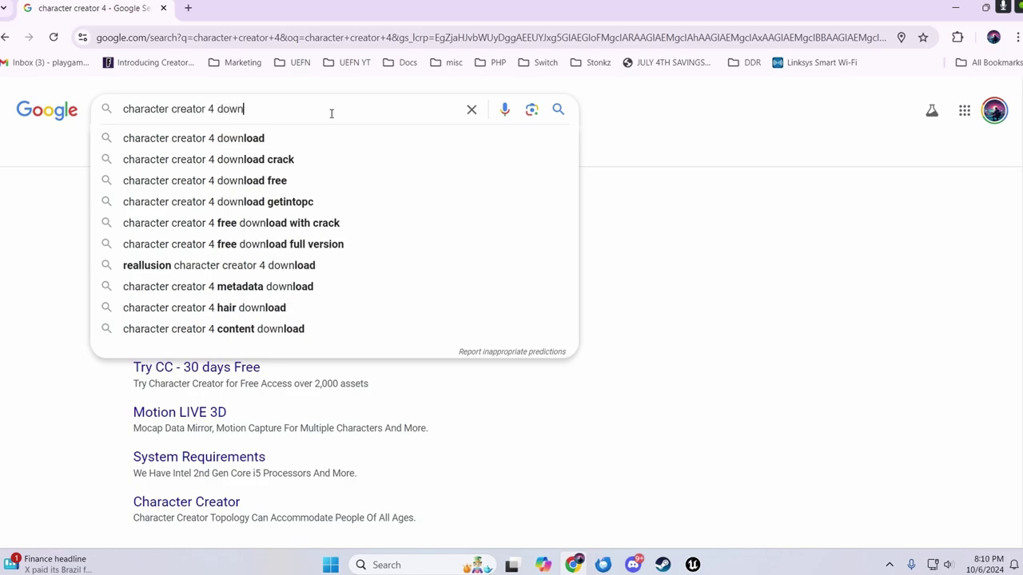
{"action": "key", "text": "BackSpace"}
{"action": "key", "text": "BackSpace"}
{"action": "key", "text": "BackSpace"}
{"action": "key", "text": "BackSpace"}
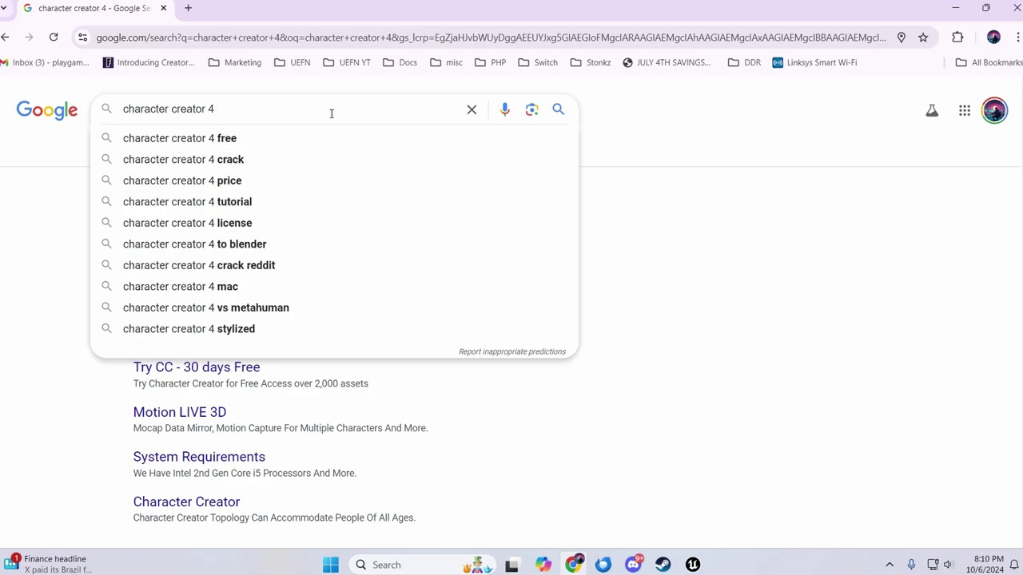
{"action": "type", "text": "p"}
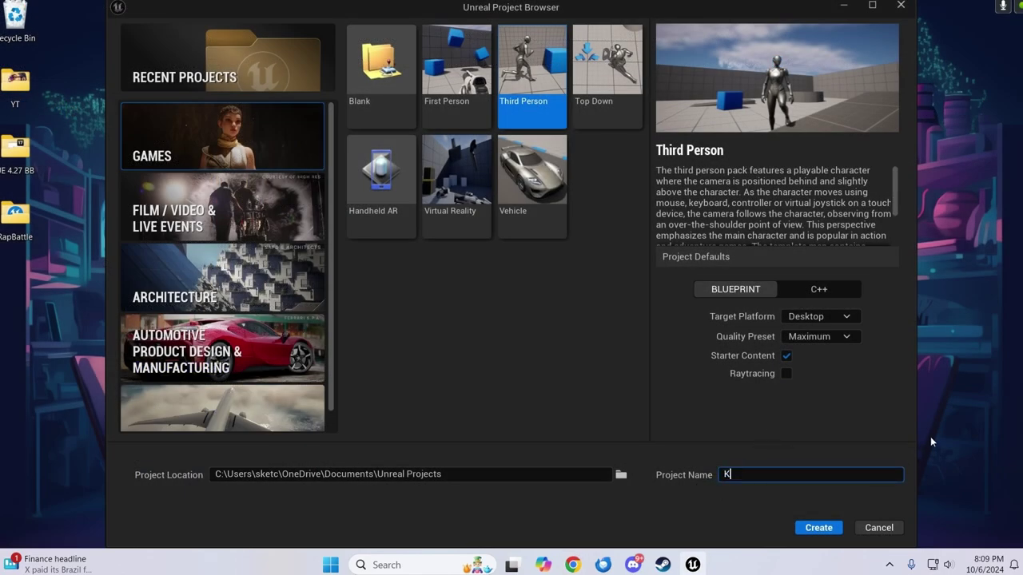
Finish naming the Third Person project KillerWorms and create it
{"action": "type", "text": "Worms"}
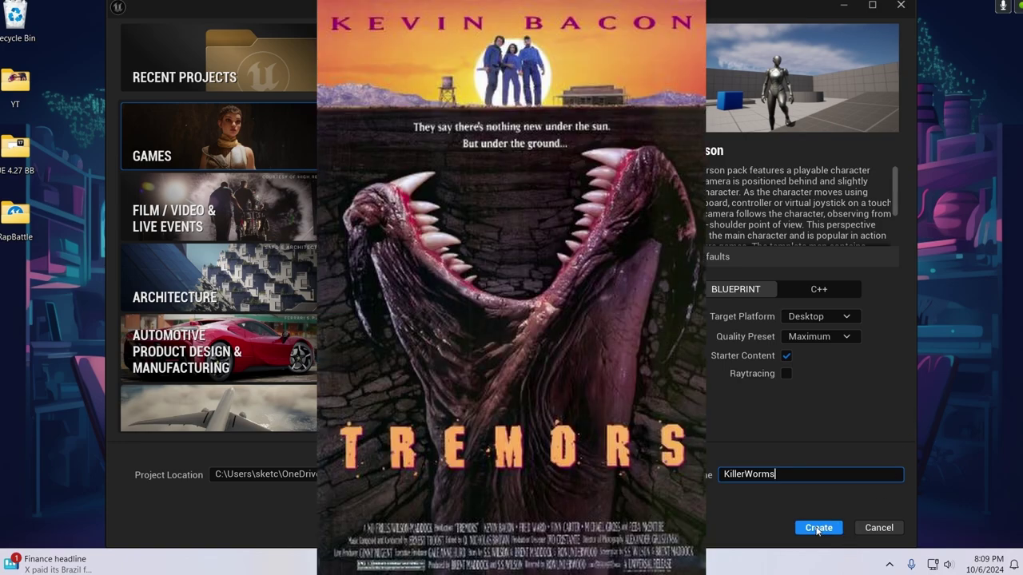
{"action": "left_click", "coordinate": [817, 528]}
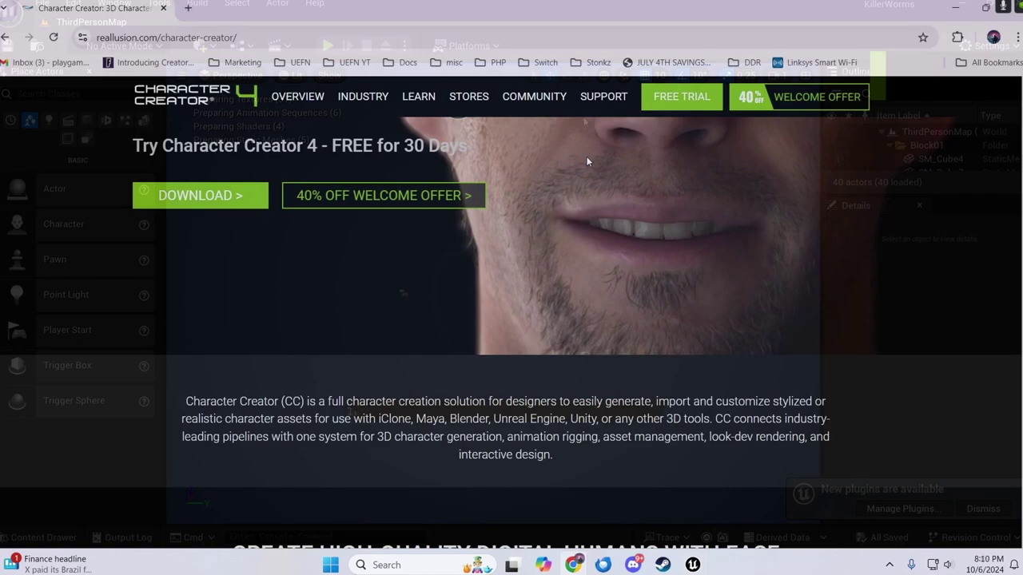
Search Google for 'character creator 4 unreal plugin'
{"action": "scroll", "coordinate": [587, 161], "scroll_direction": "up", "scroll_amount": 3}
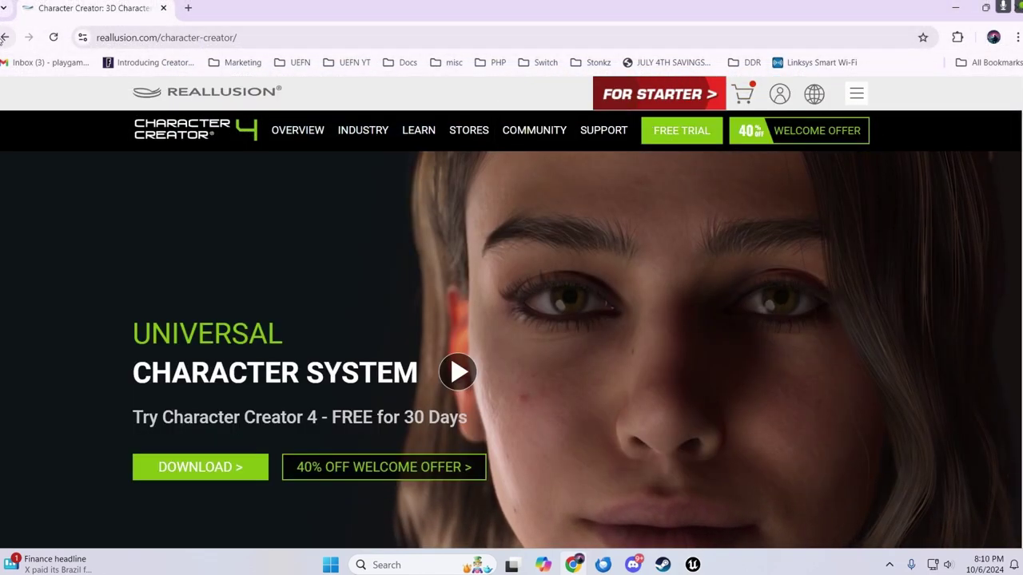
{"action": "left_click", "coordinate": [4, 37]}
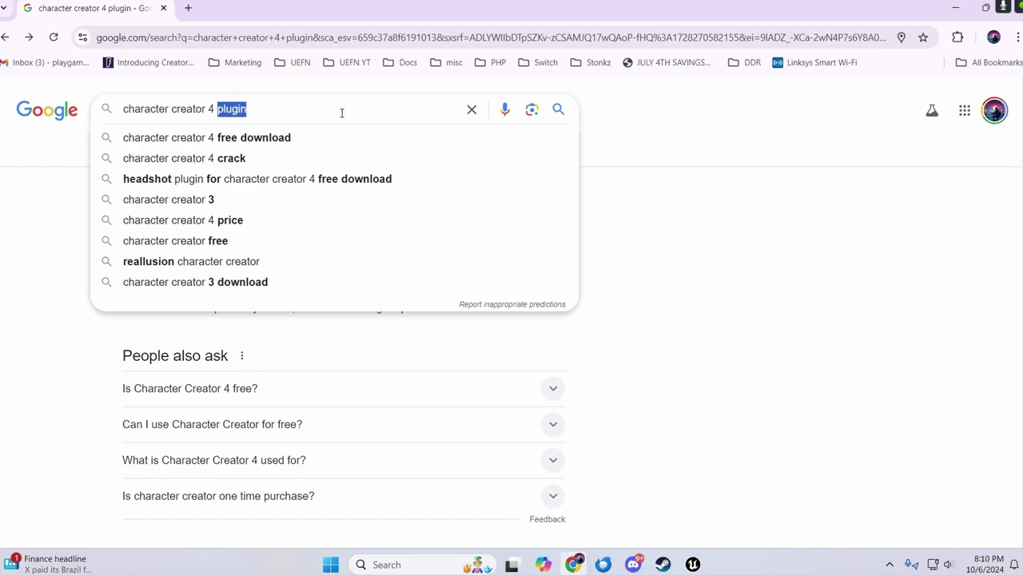
{"action": "type", "text": "unr"}
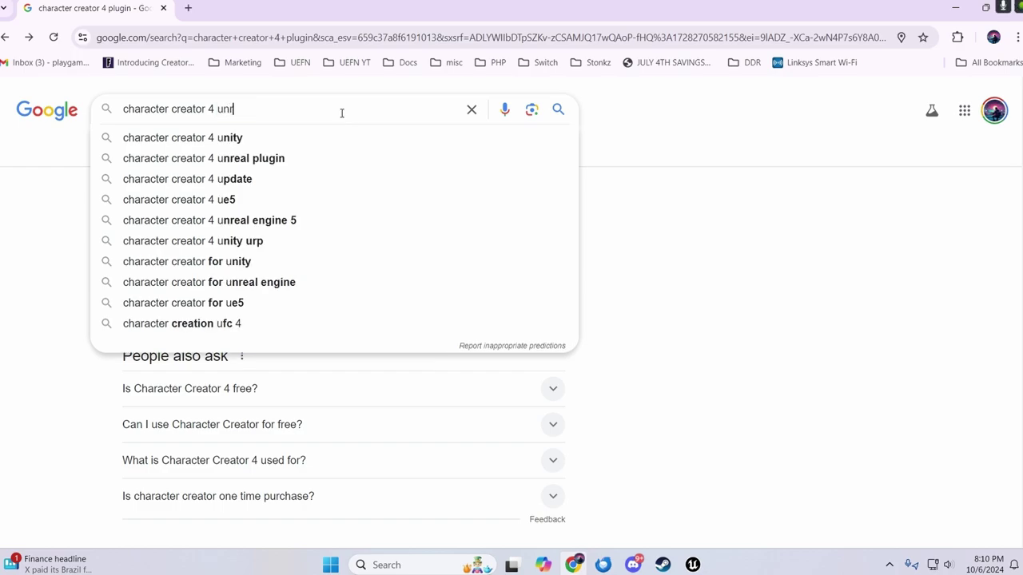
{"action": "type", "text": "eal plugin"}
{"action": "key", "text": "Return"}
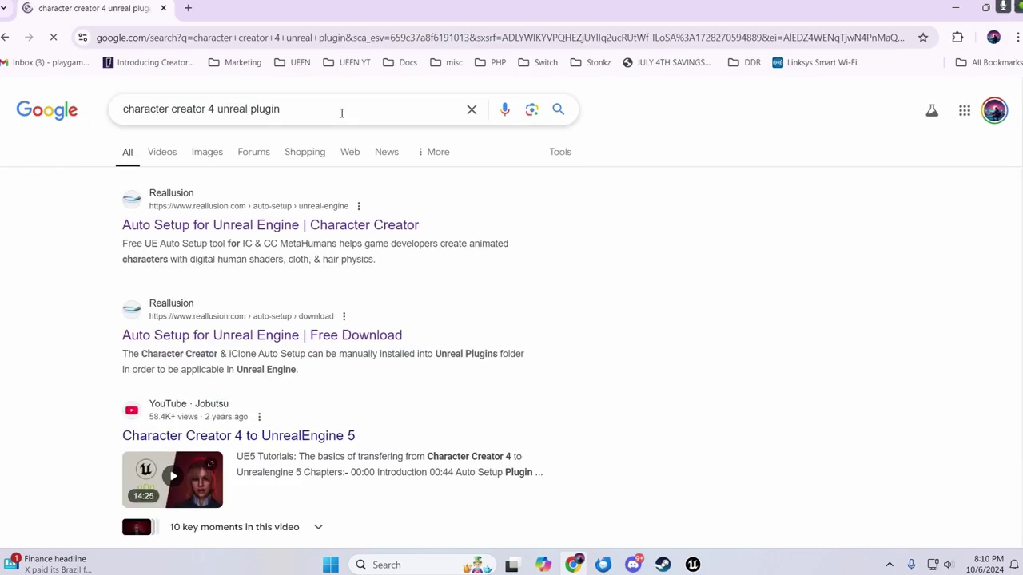
Download the Auto Setup for Unreal Engine installer and run it, allowing changes
{"action": "left_click", "coordinate": [399, 224]}
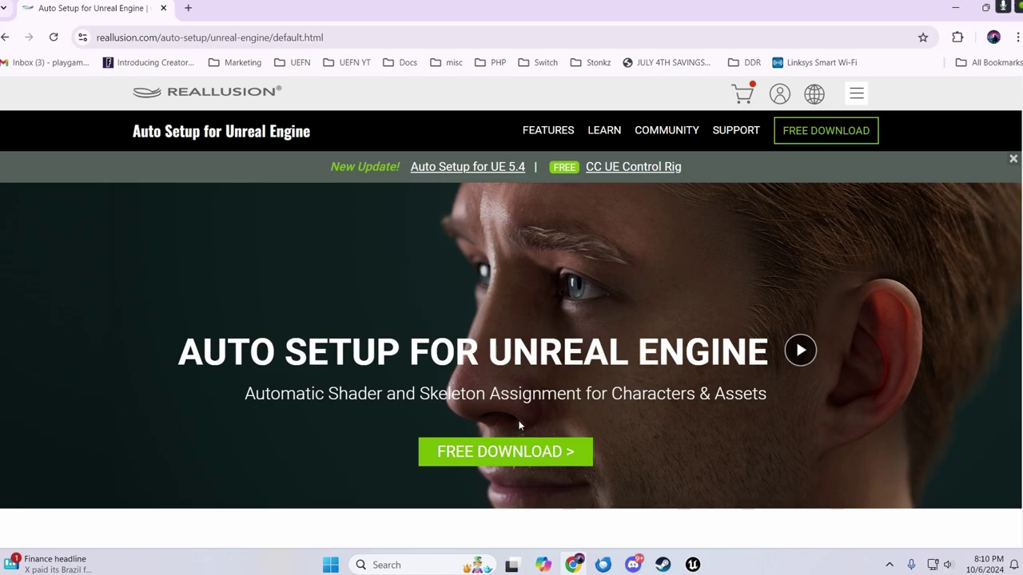
{"action": "left_click", "coordinate": [524, 451]}
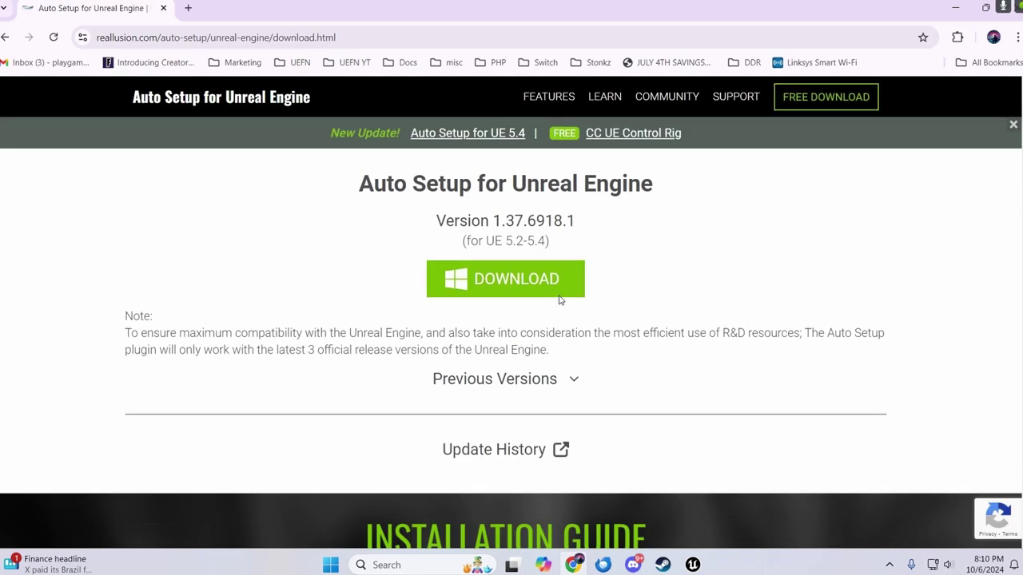
{"action": "left_click", "coordinate": [560, 295]}
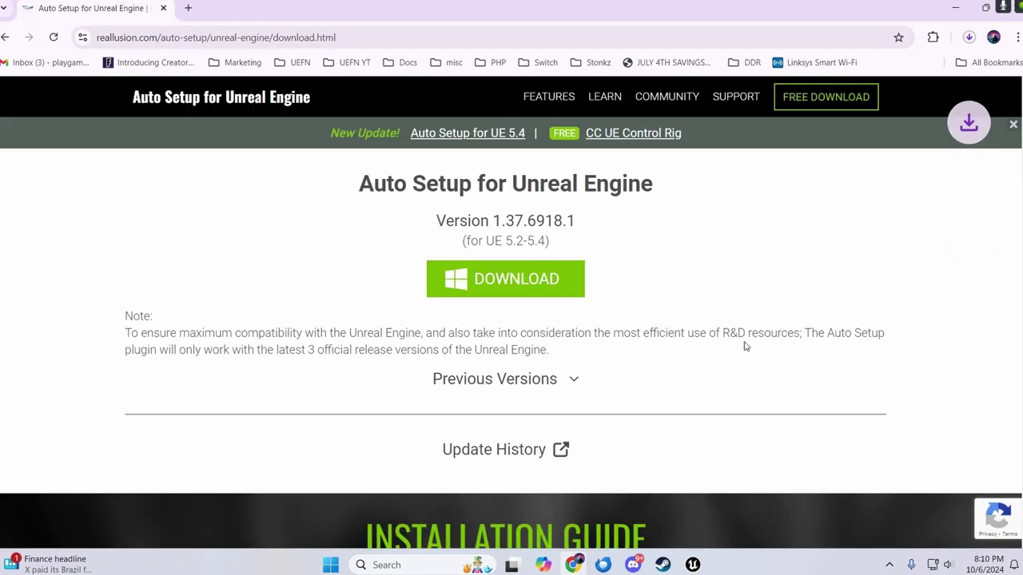
{"action": "left_click", "coordinate": [968, 37]}
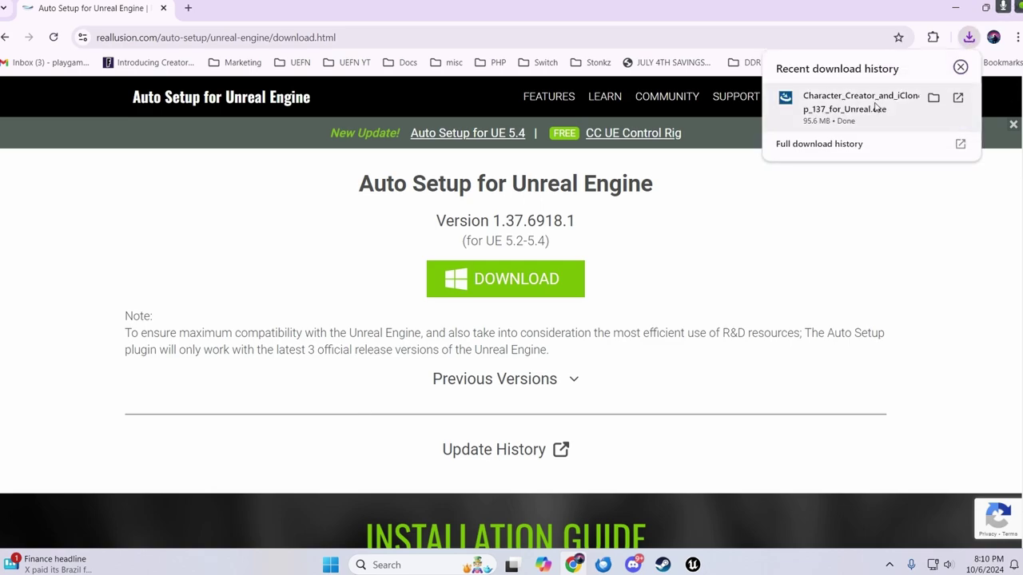
{"action": "left_click", "coordinate": [876, 107]}
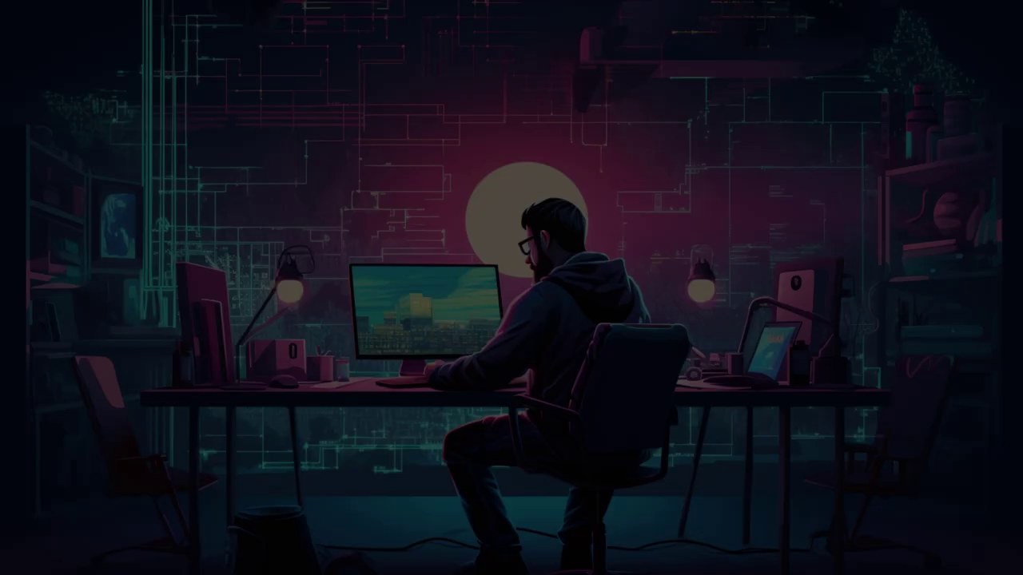
{"action": "left_click", "coordinate": [442, 406]}
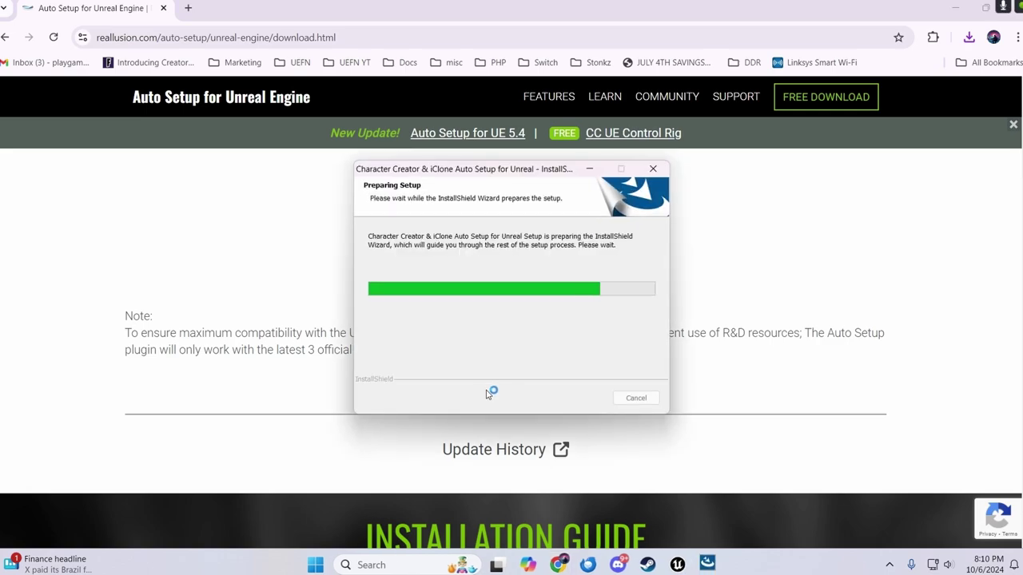
{"action": "left_click", "coordinate": [959, 8]}
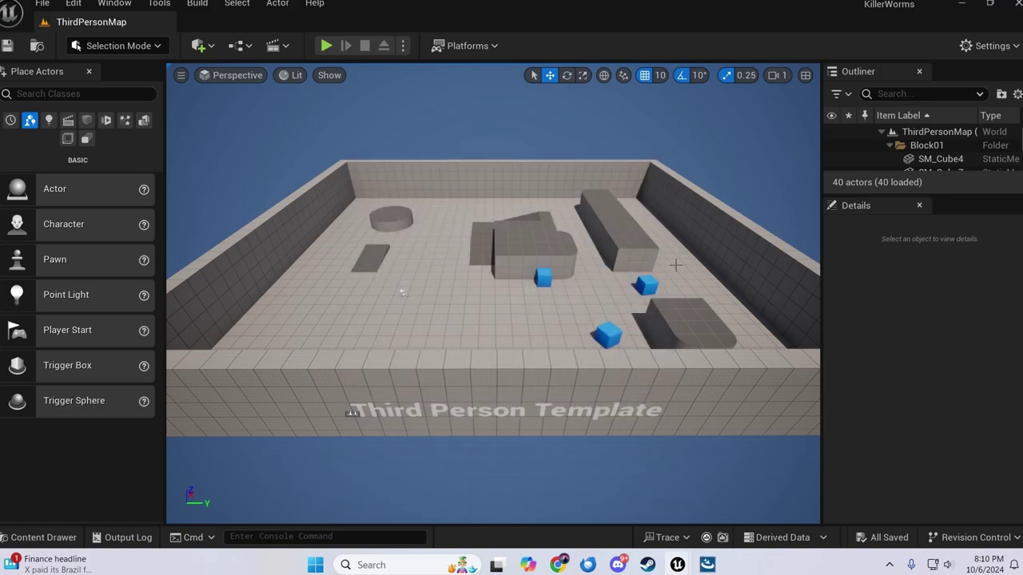
Copy the Auto Setup Plugins folder into the KillerWorms project folder
{"action": "left_click", "coordinate": [960, 5]}
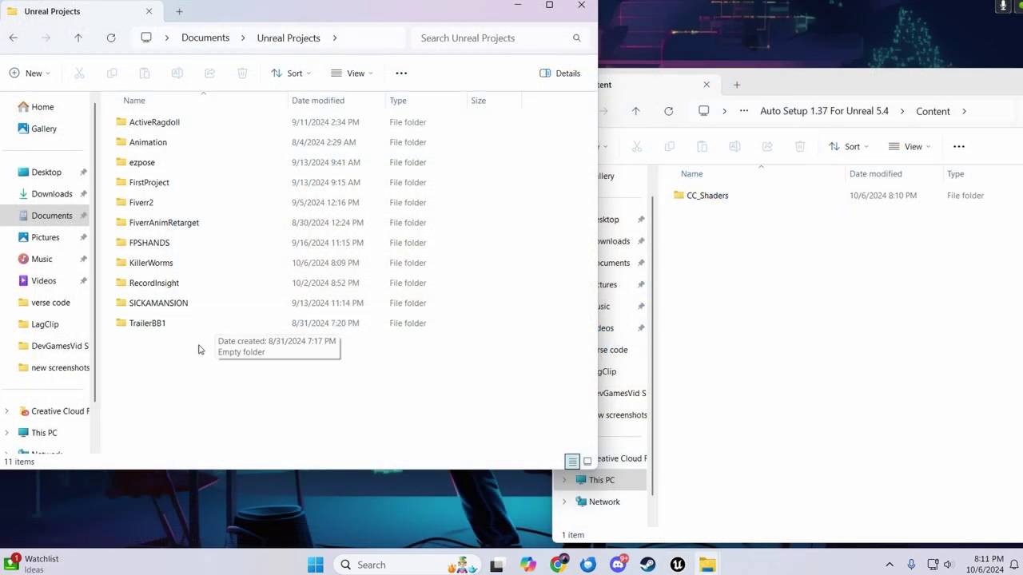
{"action": "double_click", "coordinate": [160, 272]}
{"action": "left_click", "coordinate": [762, 261]}
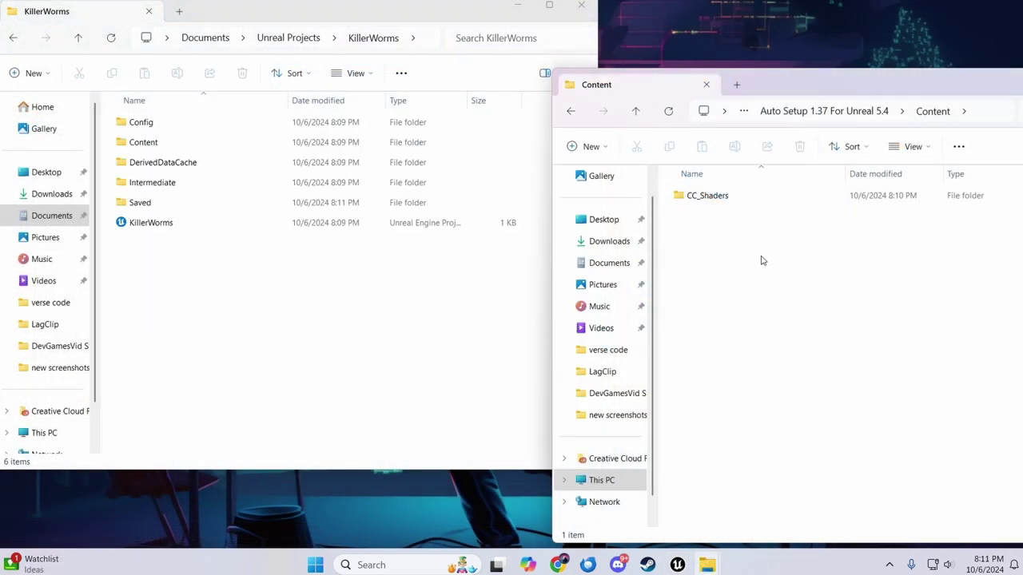
{"action": "left_click", "coordinate": [698, 199]}
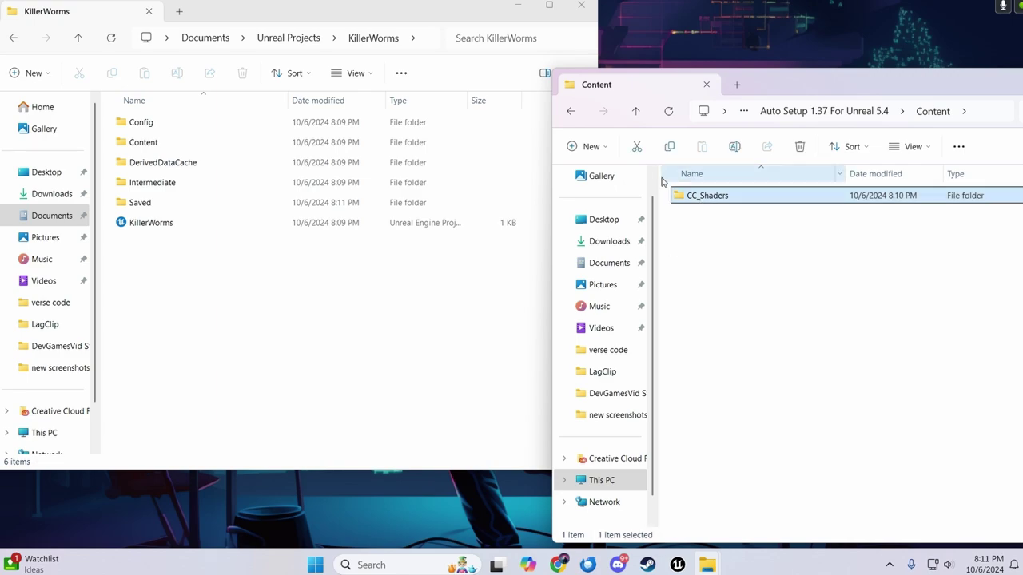
{"action": "left_click", "coordinate": [570, 111]}
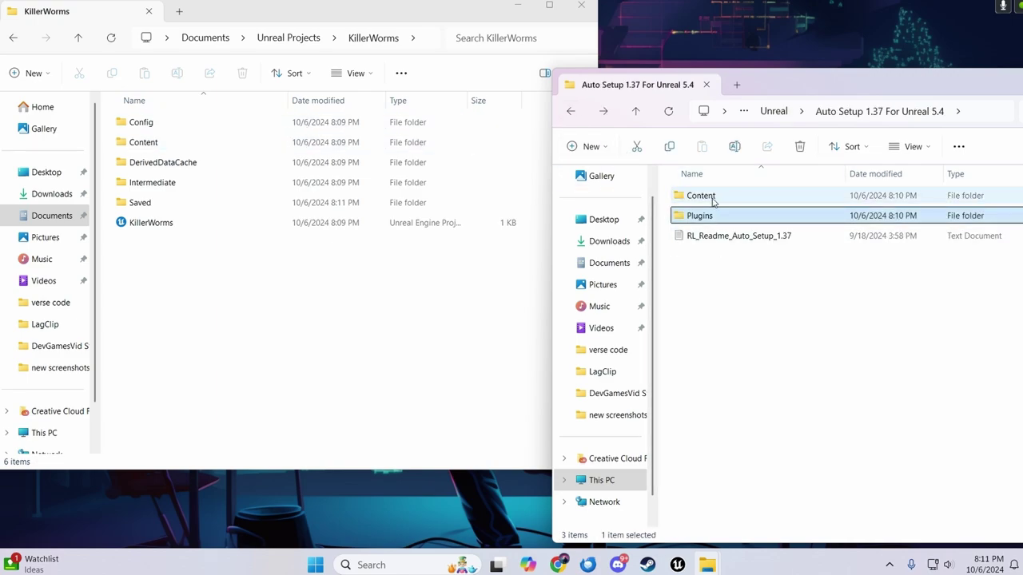
{"action": "left_click", "coordinate": [311, 316]}
{"action": "left_click_drag", "start_coordinate": [699, 216], "coordinate": [303, 366]}
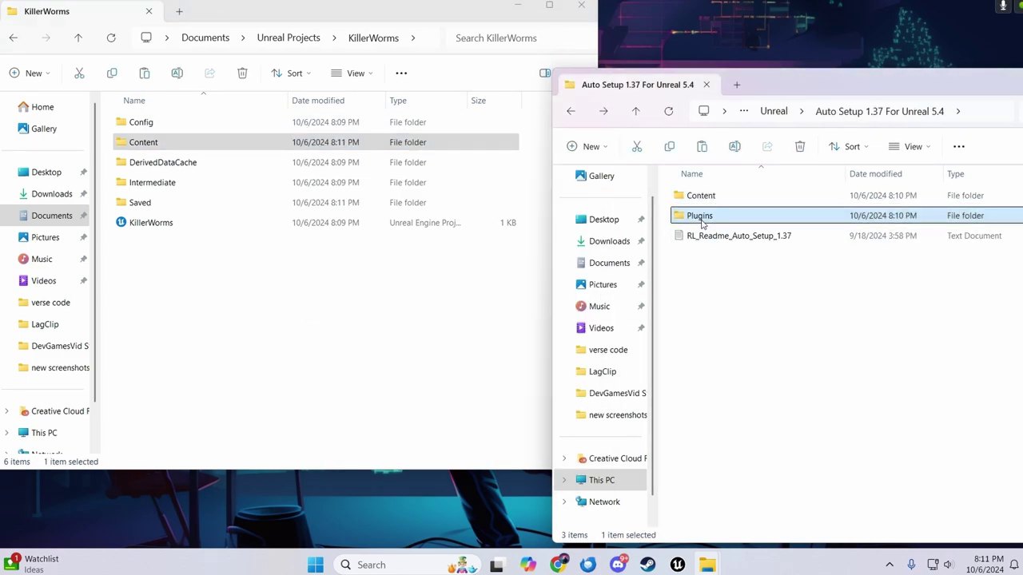
Read the RL_Readme_Auto_Setup_1.37 install steps, close the Notepad windows, minimize Auto Setup folder
{"action": "left_click", "coordinate": [756, 339]}
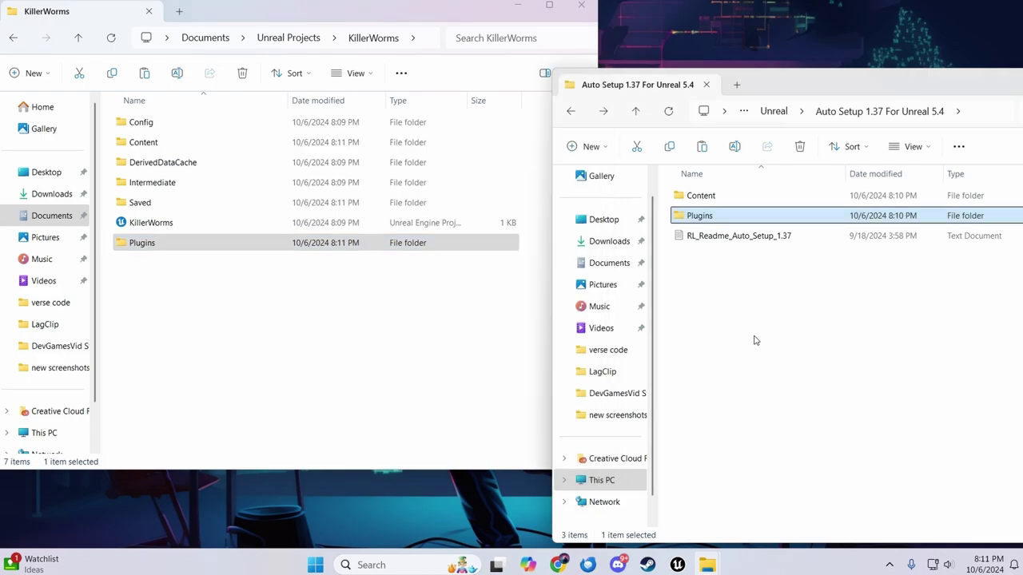
{"action": "double_click", "coordinate": [729, 241]}
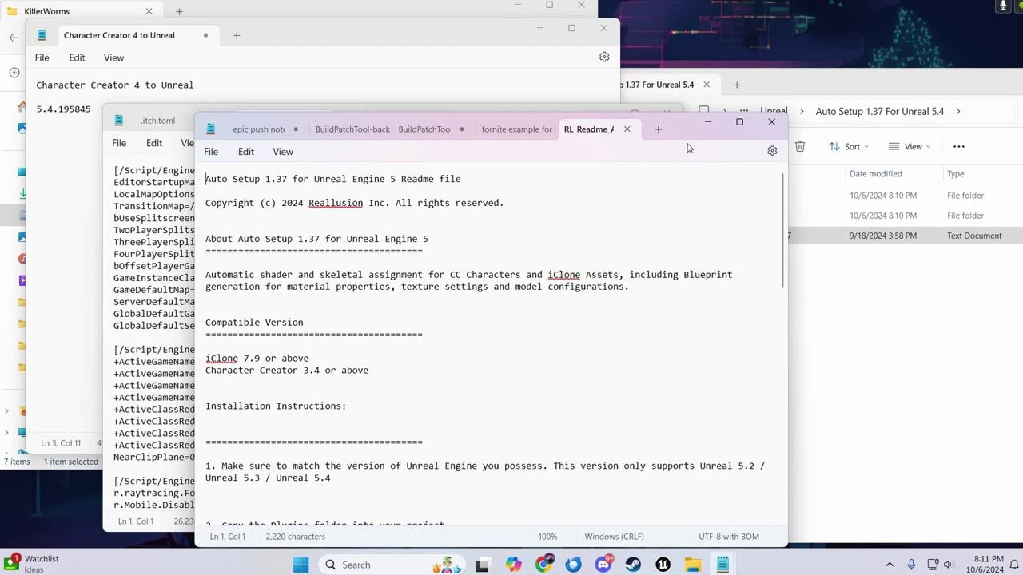
{"action": "left_click", "coordinate": [604, 29]}
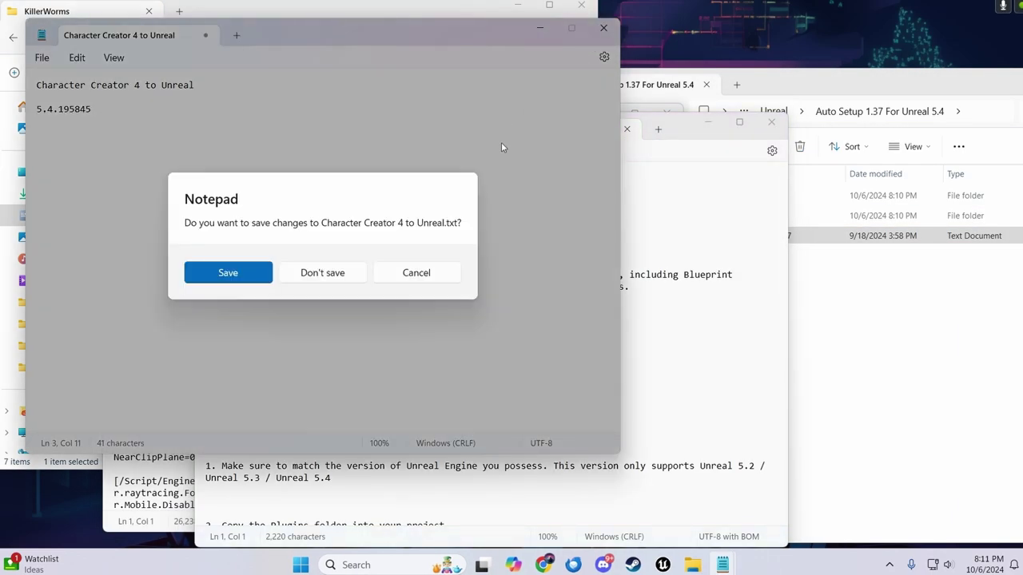
{"action": "left_click", "coordinate": [339, 276]}
{"action": "scroll", "coordinate": [462, 315], "scroll_direction": "down", "scroll_amount": 5}
{"action": "scroll", "coordinate": [459, 317], "scroll_direction": "down", "scroll_amount": 2}
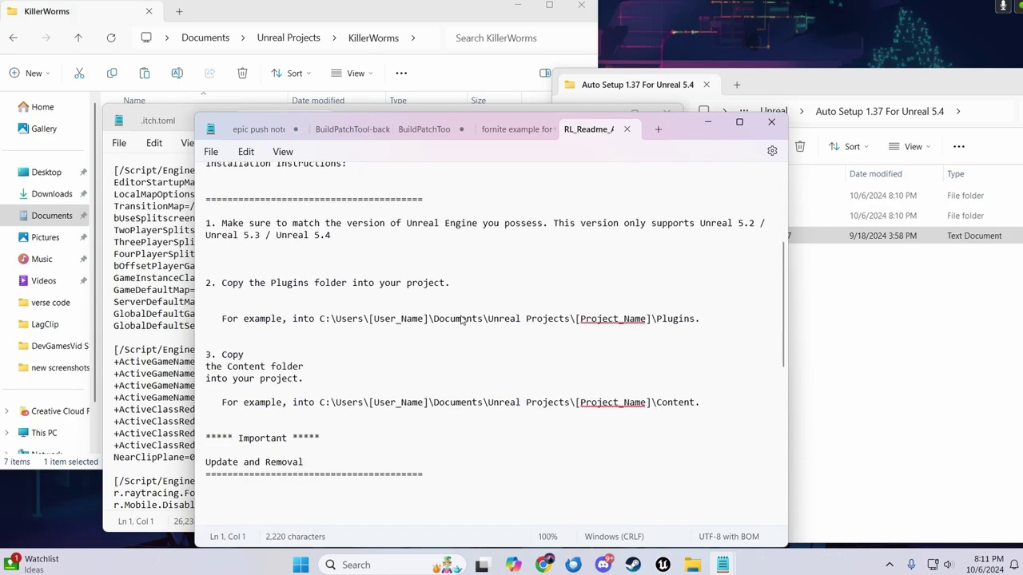
{"action": "scroll", "coordinate": [459, 317], "scroll_direction": "down", "scroll_amount": 3}
{"action": "left_click", "coordinate": [771, 122]}
{"action": "left_click", "coordinate": [602, 112]}
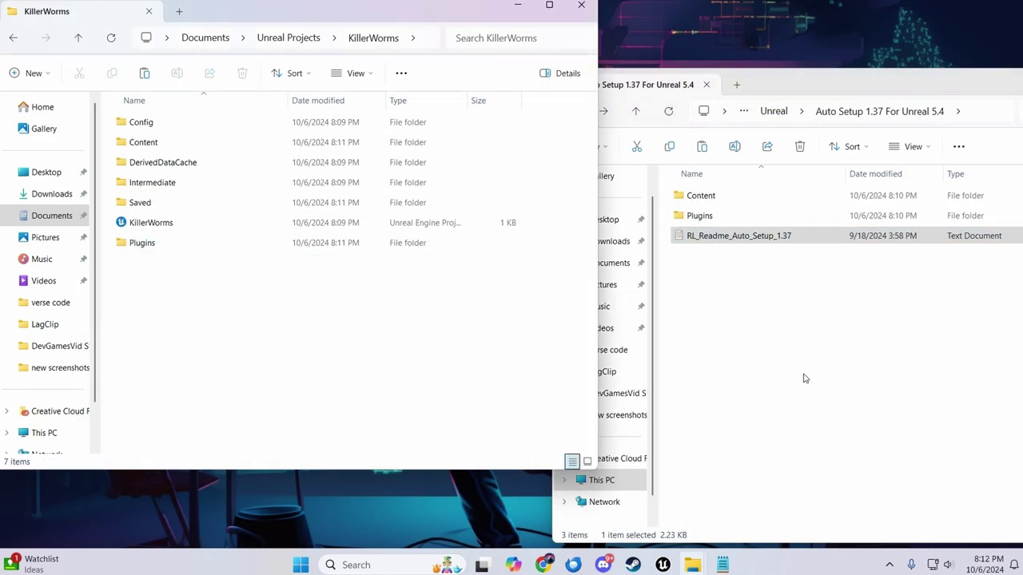
{"action": "left_click_drag", "start_coordinate": [957, 87], "coordinate": [547, 87]}
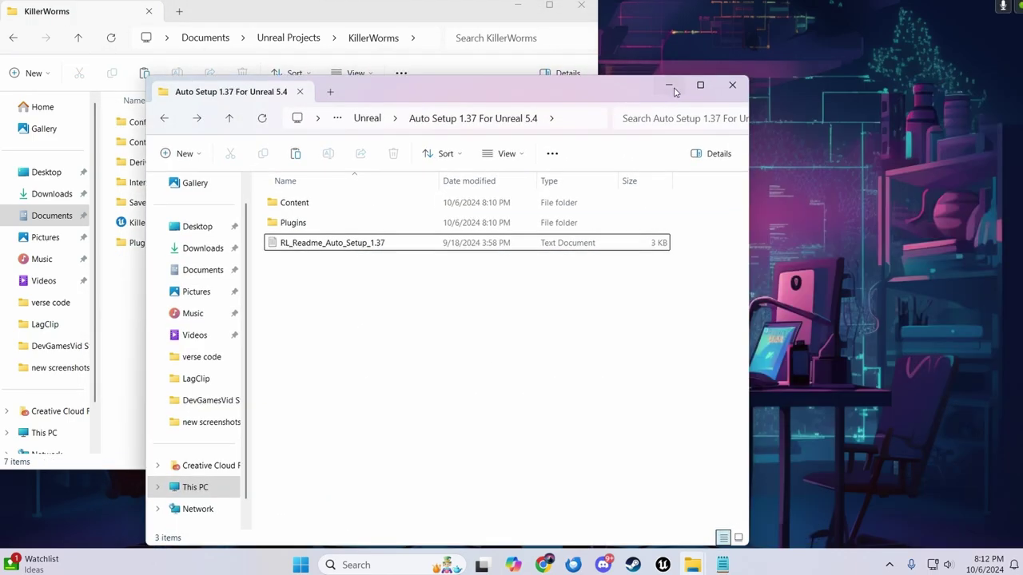
{"action": "left_click", "coordinate": [663, 565]}
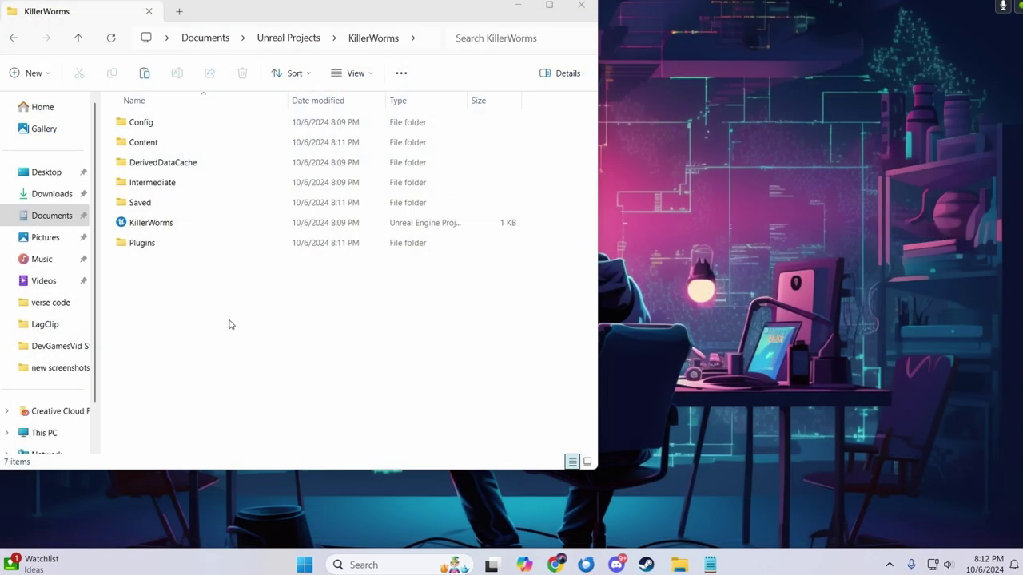
Reopen KillerWorms.uproject and confirm the Auto Setup plugin is ticked when searching 'creator'
{"action": "double_click", "coordinate": [183, 224]}
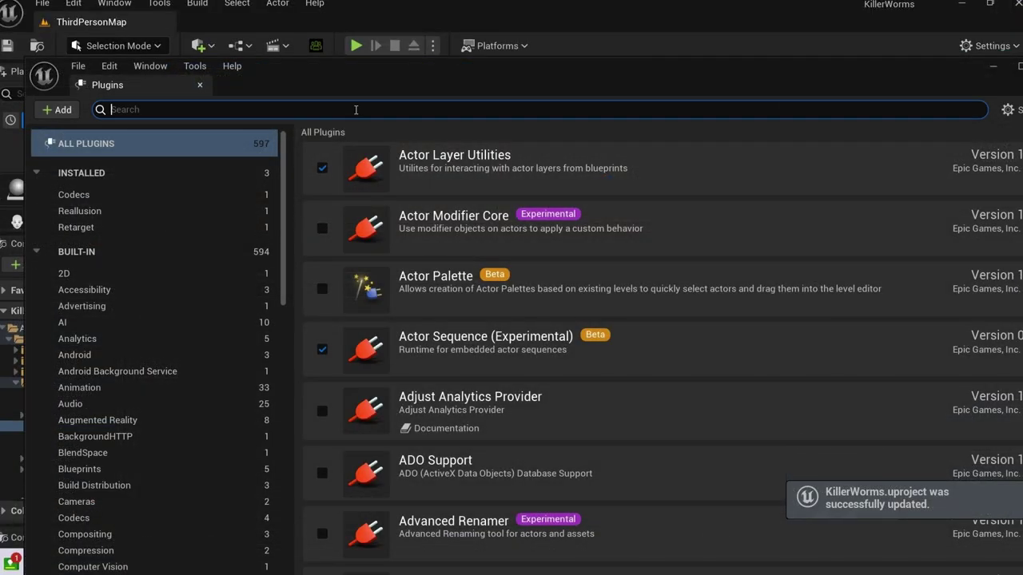
{"action": "type", "text": "crea"}
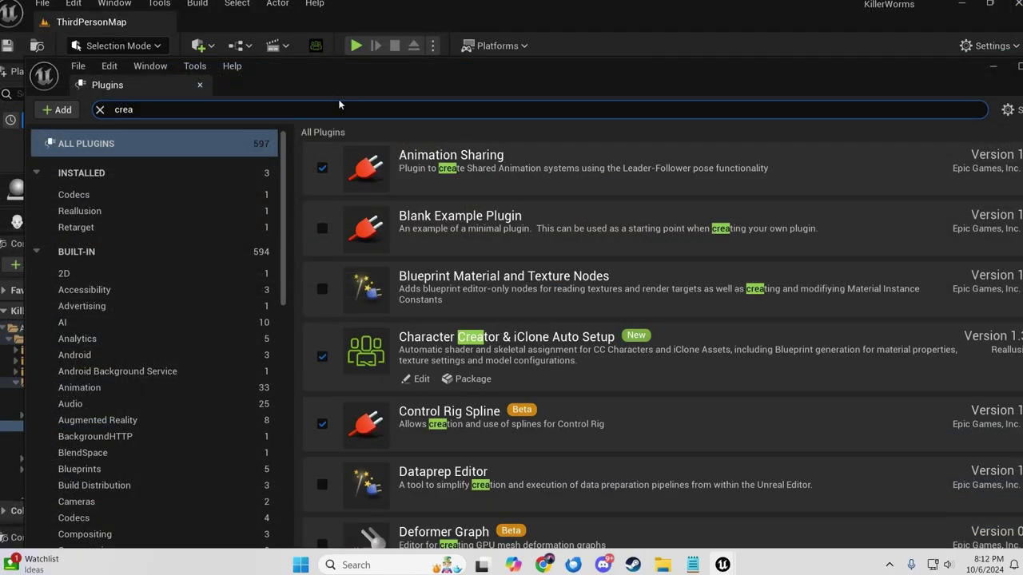
{"action": "type", "text": "tor"}
{"action": "double_click", "coordinate": [902, 81]}
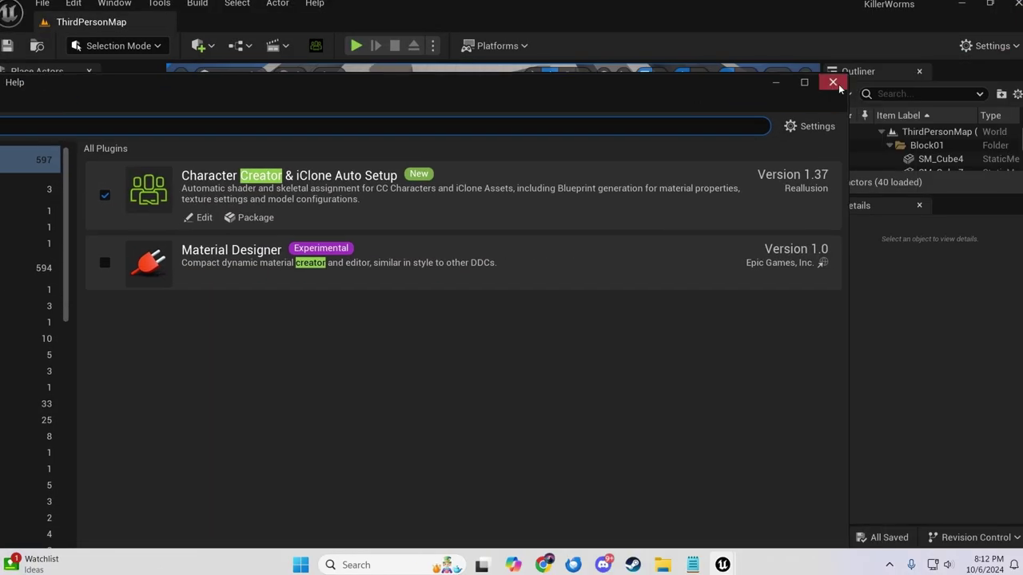
{"action": "left_click", "coordinate": [834, 84]}
{"action": "left_click", "coordinate": [888, 564]}
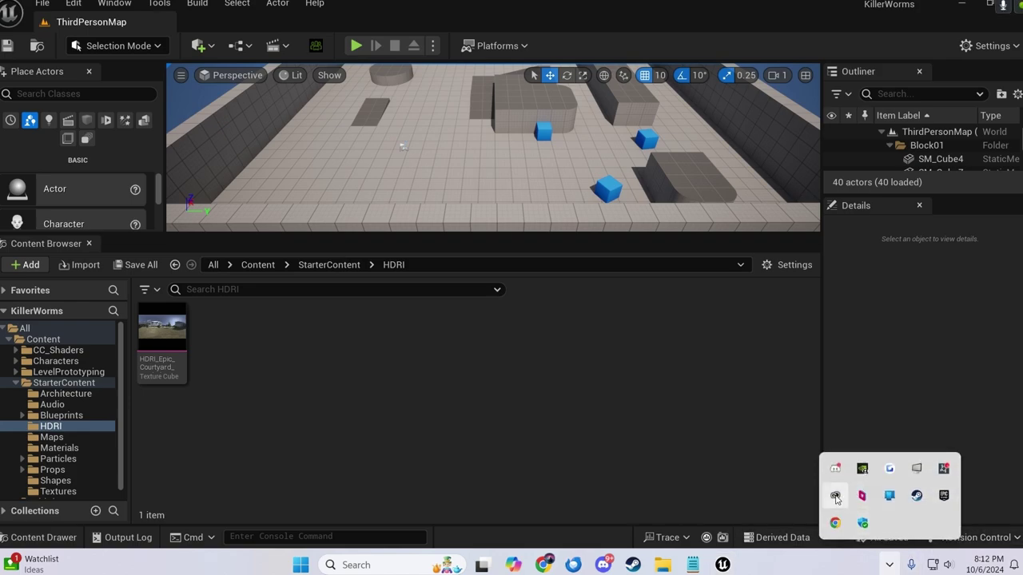
Open Reallusion Hub from the tray and dismiss its update notice
{"action": "left_click", "coordinate": [835, 497]}
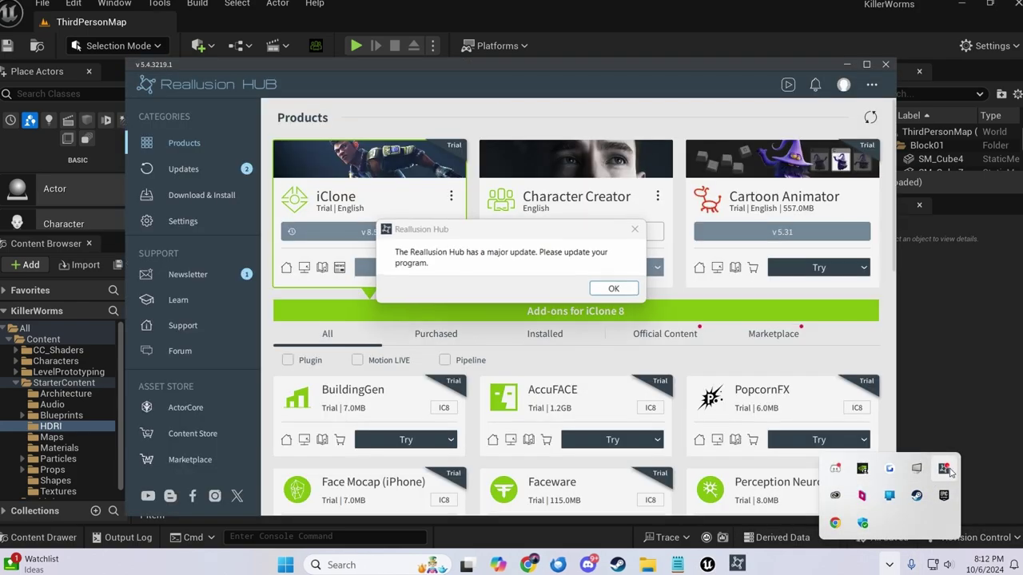
{"action": "left_click", "coordinate": [613, 288]}
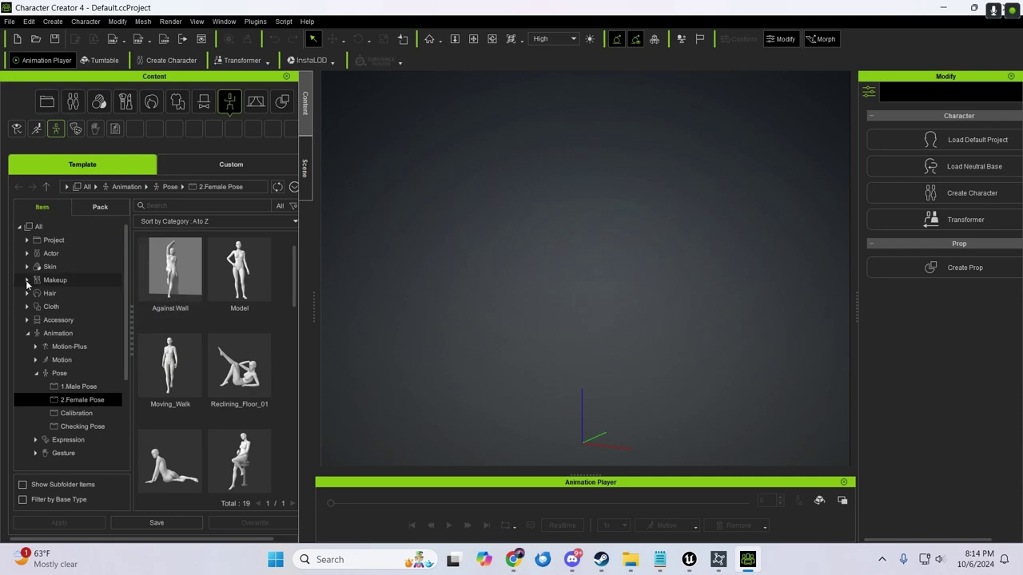
Browse the Actor > Character template folder in the Content library
{"action": "left_click", "coordinate": [52, 254]}
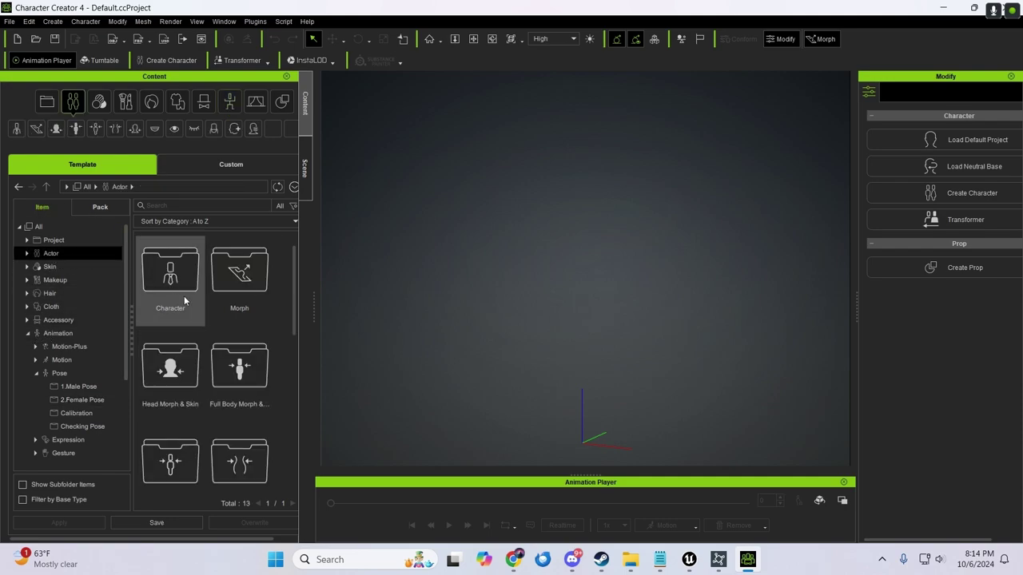
{"action": "double_click", "coordinate": [192, 301]}
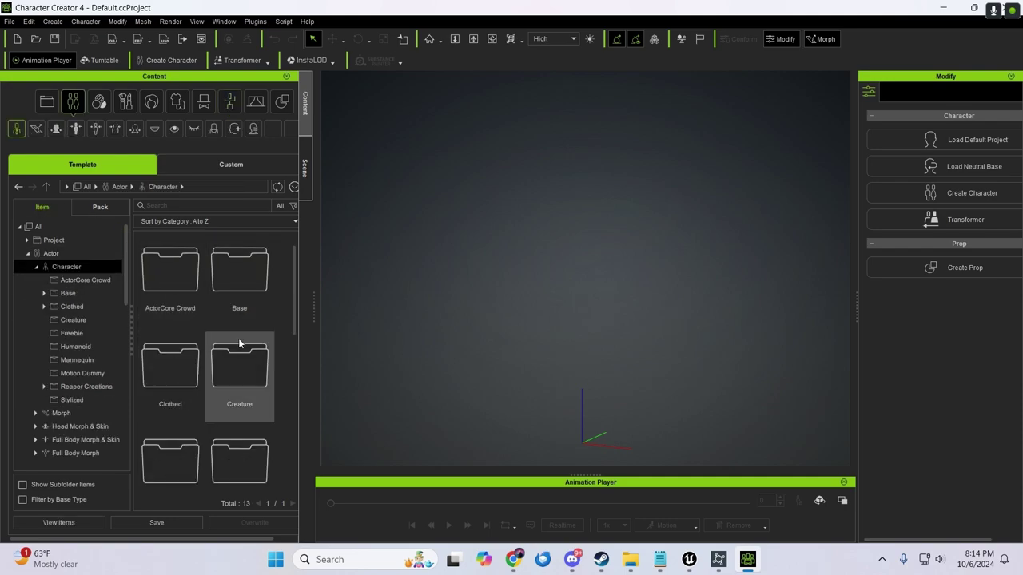
{"action": "scroll", "coordinate": [228, 359], "scroll_direction": "down", "scroll_amount": 1}
{"action": "scroll", "coordinate": [228, 359], "scroll_direction": "up", "scroll_amount": 1}
{"action": "scroll", "coordinate": [254, 303], "scroll_direction": "down", "scroll_amount": 2}
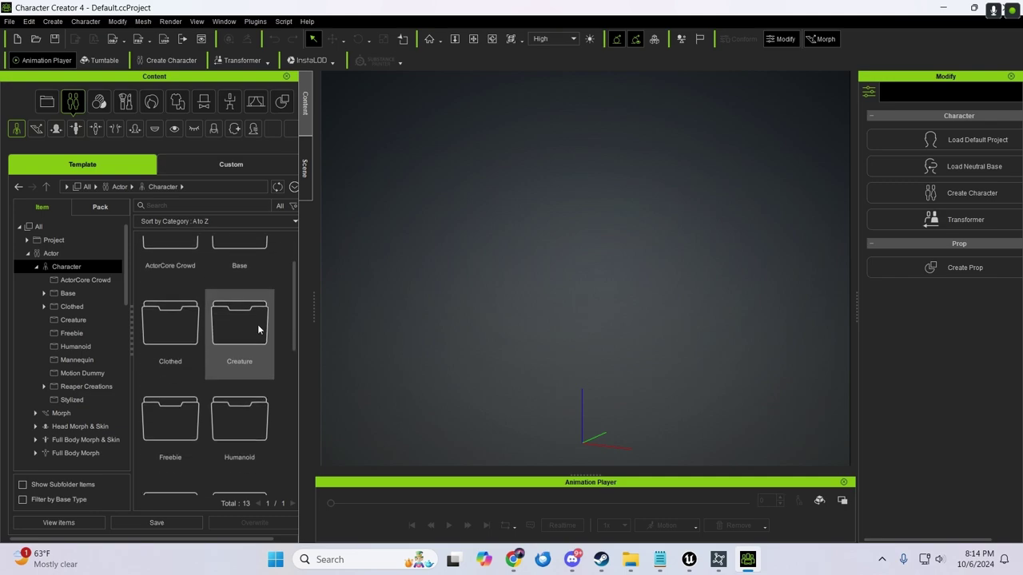
{"action": "scroll", "coordinate": [262, 367], "scroll_direction": "down", "scroll_amount": 4}
{"action": "scroll", "coordinate": [265, 406], "scroll_direction": "down", "scroll_amount": 3}
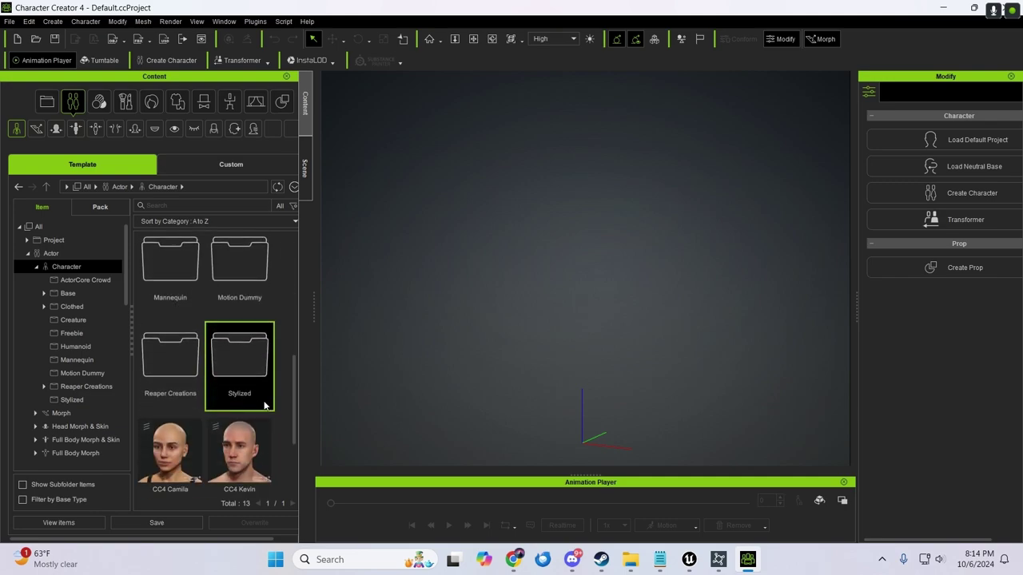
{"action": "scroll", "coordinate": [264, 406], "scroll_direction": "down", "scroll_amount": 2}
{"action": "scroll", "coordinate": [264, 403], "scroll_direction": "up", "scroll_amount": 1}
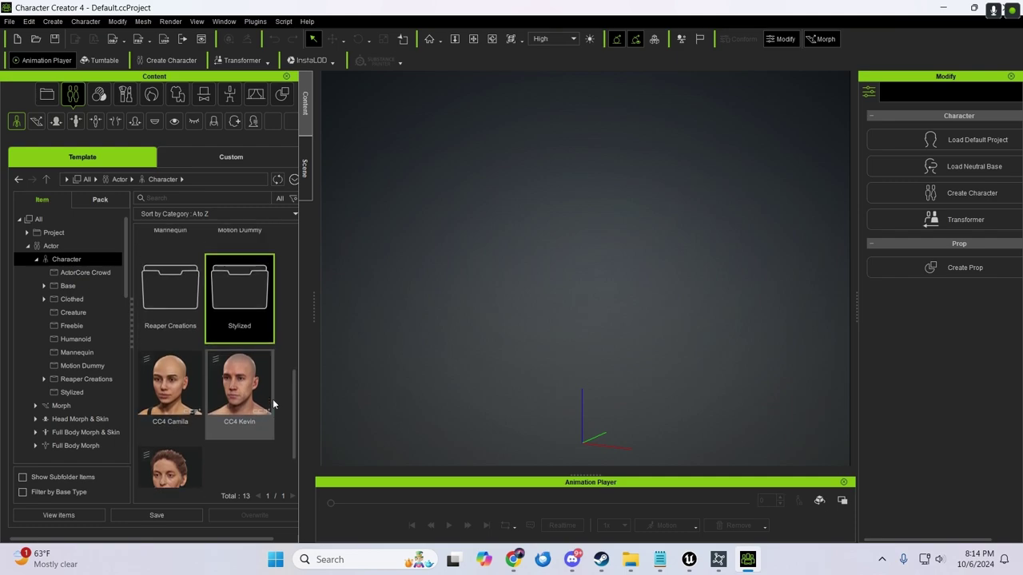
{"action": "scroll", "coordinate": [268, 370], "scroll_direction": "up", "scroll_amount": 1}
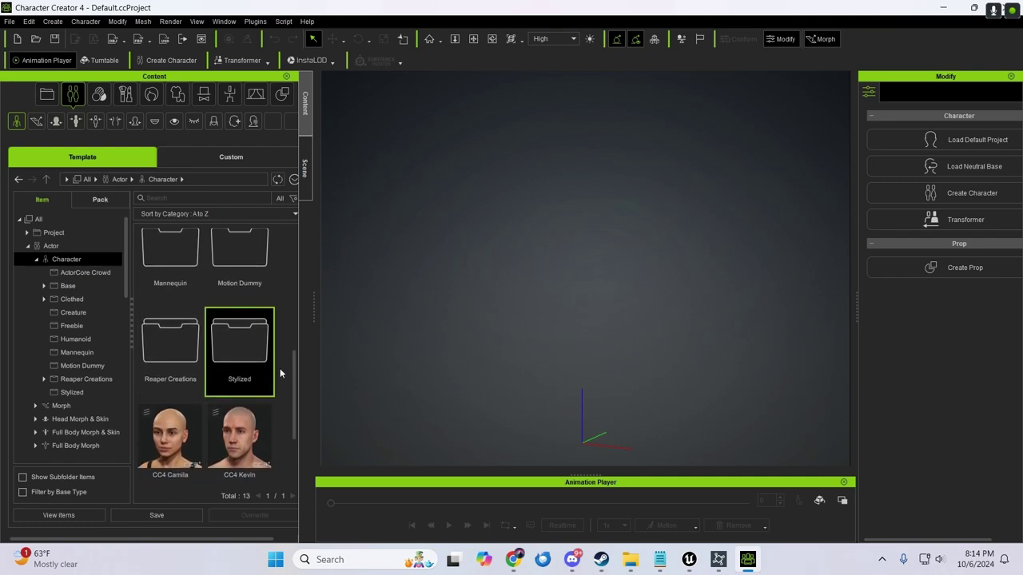
{"action": "left_click_drag", "start_coordinate": [296, 378], "coordinate": [294, 269]}
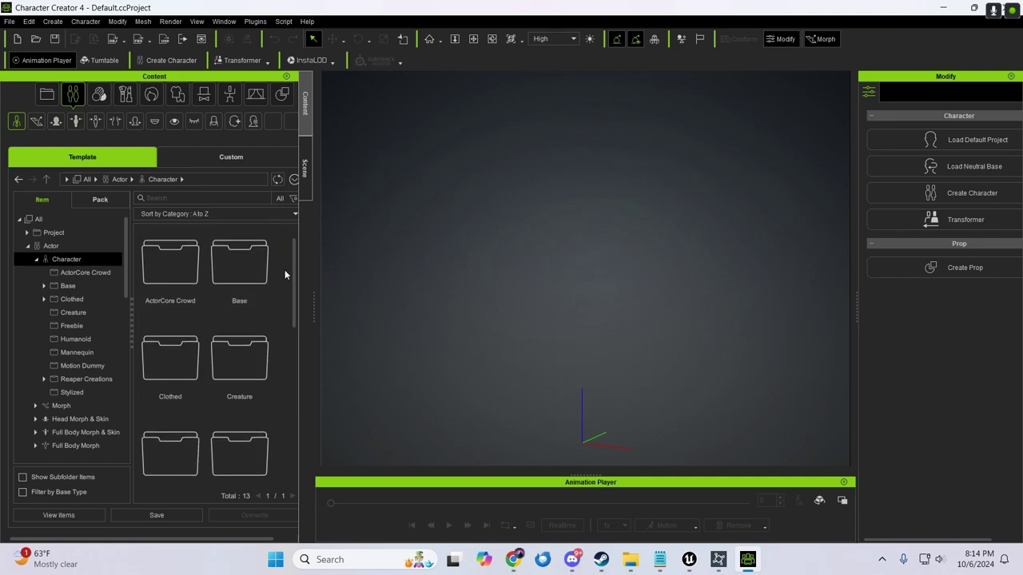
Load the CC4 Kevin character from the Character templates into the scene
{"action": "double_click", "coordinate": [262, 273]}
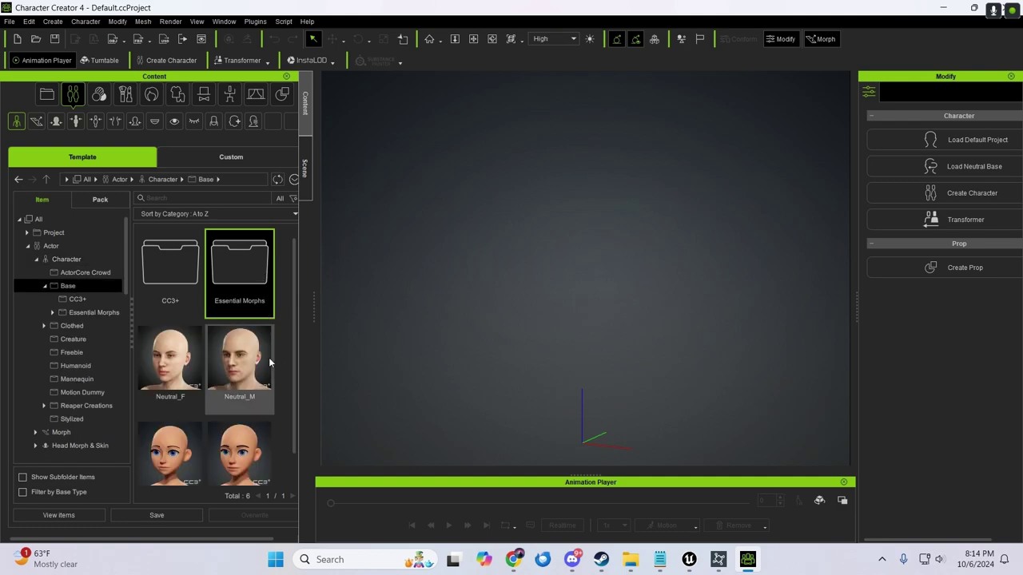
{"action": "scroll", "coordinate": [256, 358], "scroll_direction": "down", "scroll_amount": 1}
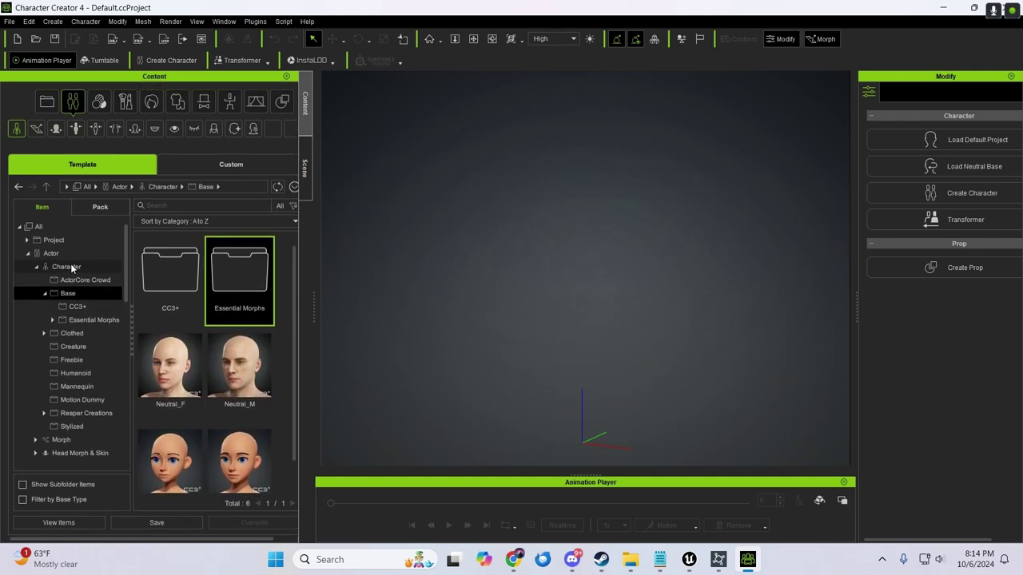
{"action": "left_click", "coordinate": [69, 267]}
{"action": "scroll", "coordinate": [232, 415], "scroll_direction": "down", "scroll_amount": 1}
{"action": "double_click", "coordinate": [250, 422]}
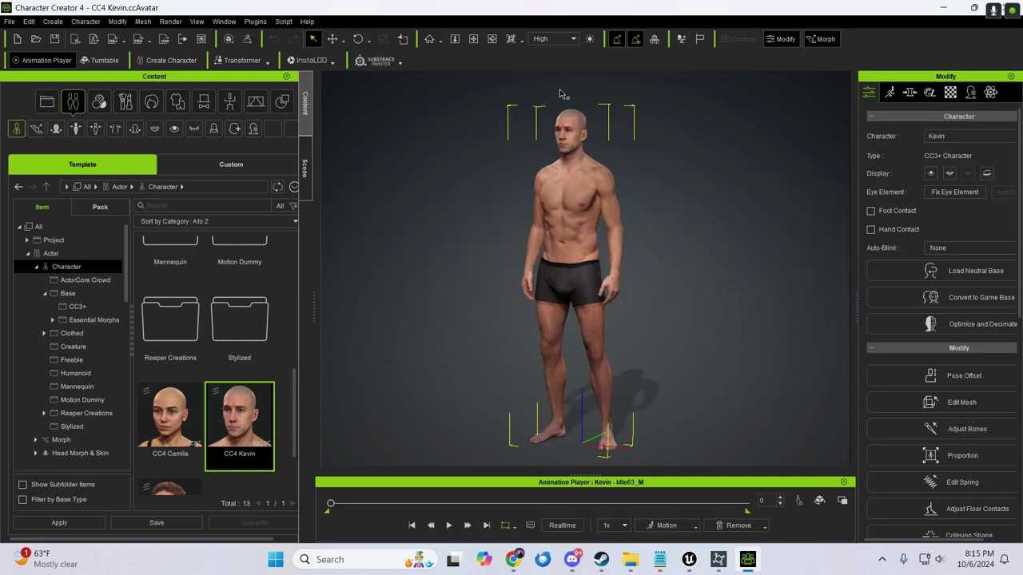
Orbit around the loaded Kevin and scroll through the Actor library folders
{"action": "right_click_drag", "start_coordinate": [557, 216], "coordinate": [485, 230]}
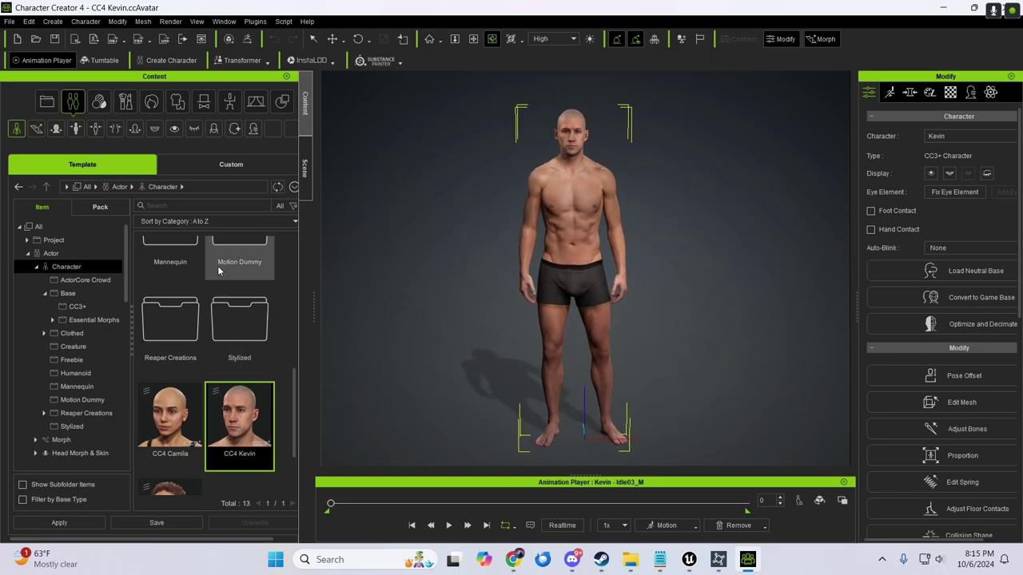
{"action": "scroll", "coordinate": [291, 425], "scroll_direction": "down", "scroll_amount": 1}
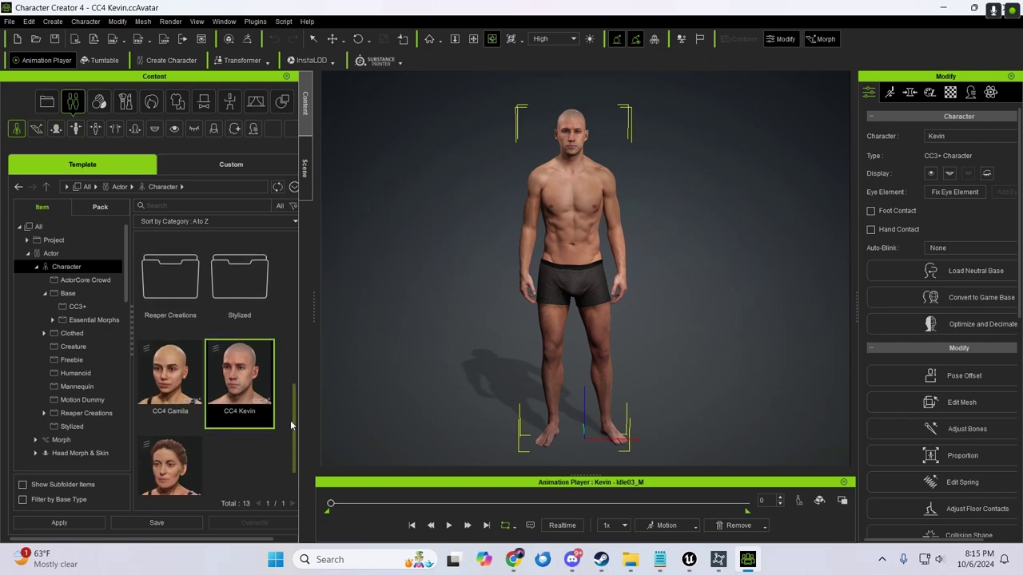
{"action": "scroll", "coordinate": [291, 424], "scroll_direction": "down", "scroll_amount": 1}
{"action": "scroll", "coordinate": [290, 421], "scroll_direction": "up", "scroll_amount": 1}
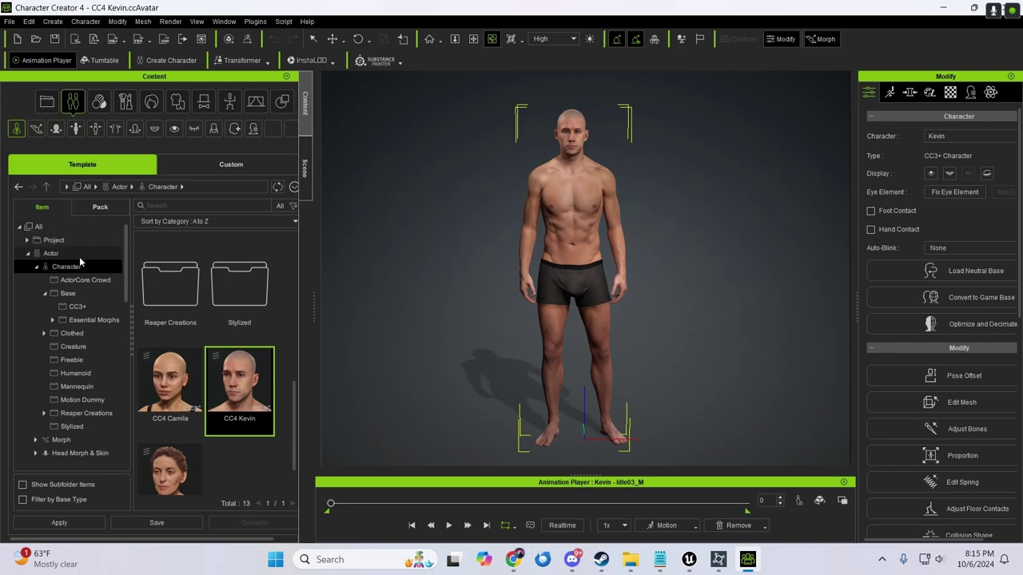
{"action": "scroll", "coordinate": [67, 364], "scroll_direction": "down", "scroll_amount": 2}
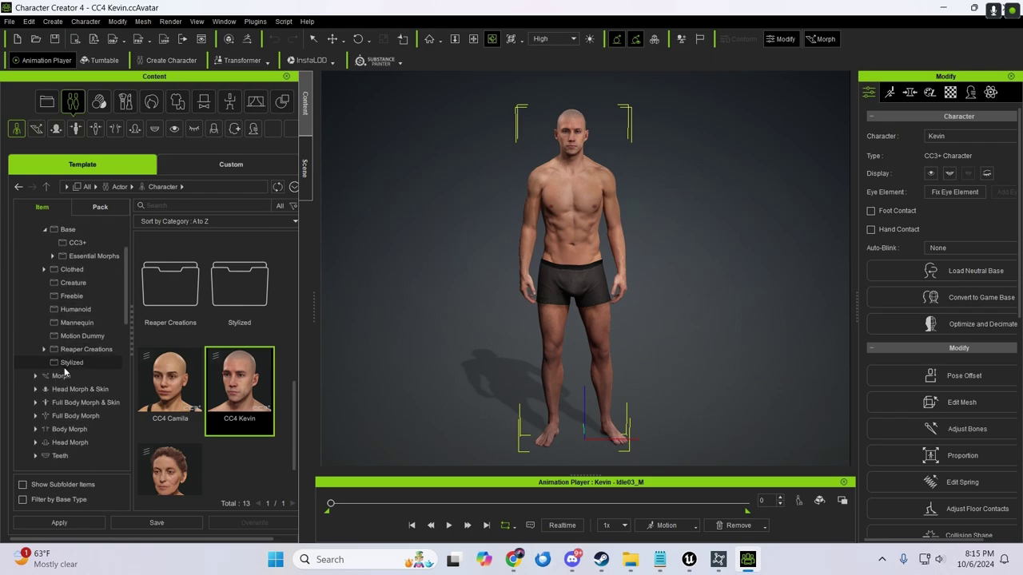
{"action": "scroll", "coordinate": [67, 369], "scroll_direction": "down", "scroll_amount": 1}
{"action": "scroll", "coordinate": [67, 366], "scroll_direction": "up", "scroll_amount": 2}
{"action": "scroll", "coordinate": [67, 359], "scroll_direction": "up", "scroll_amount": 2}
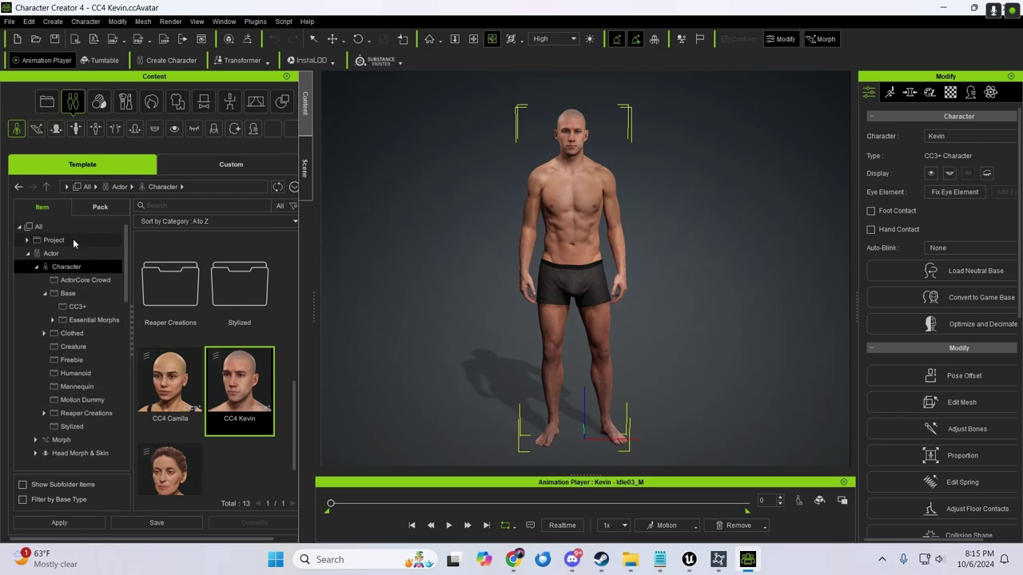
{"action": "left_click", "coordinate": [357, 38]}
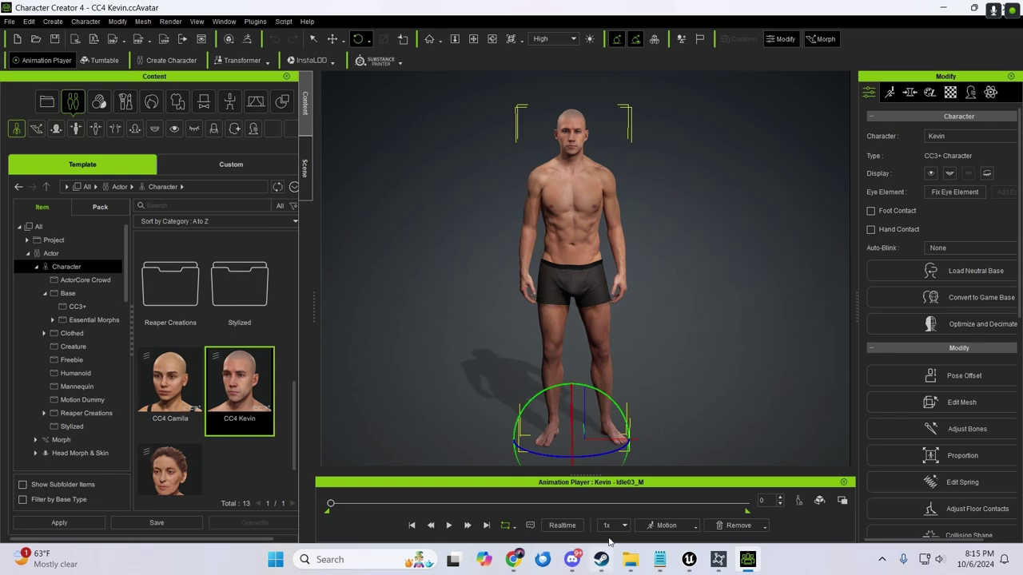
{"action": "left_click", "coordinate": [491, 38]}
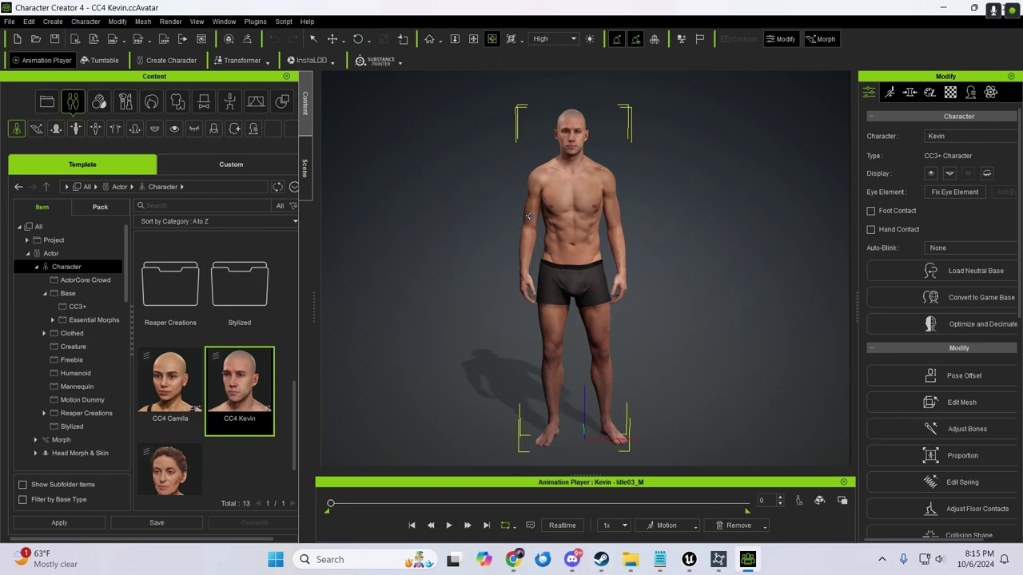
{"action": "left_click", "coordinate": [473, 40]}
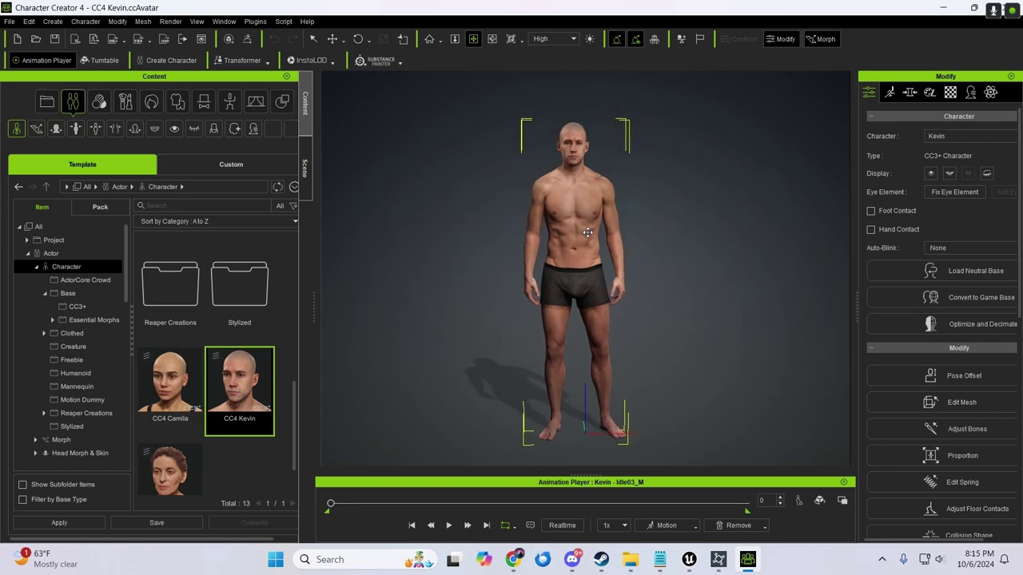
{"action": "mouse_move", "coordinate": [588, 232]}
{"action": "left_mouse_down"}
{"action": "mouse_move", "coordinate": [544, 141]}
{"action": "mouse_move", "coordinate": [543, 252]}
{"action": "mouse_move", "coordinate": [544, 199]}
{"action": "mouse_move", "coordinate": [546, 210]}
{"action": "left_mouse_up"}
{"action": "left_click", "coordinate": [455, 38]}
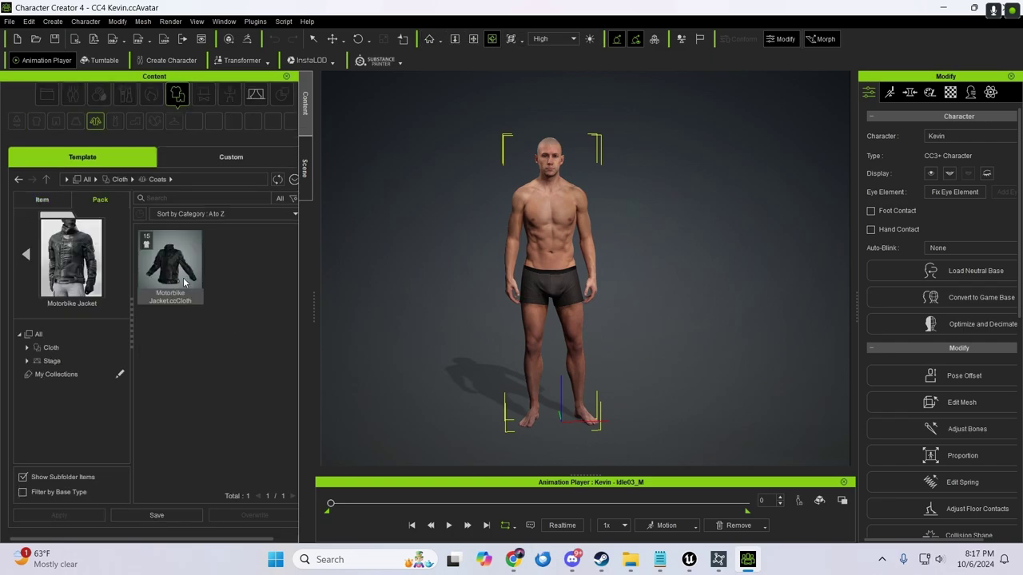
Put the Motorbike Jacket on Kevin and orbit to view his side and back
{"action": "double_click", "coordinate": [184, 281]}
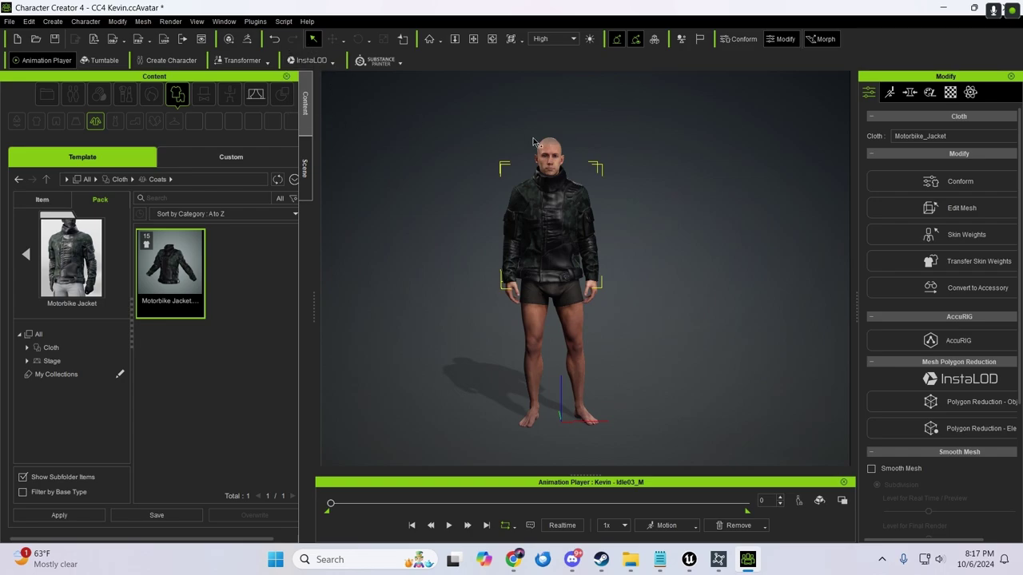
{"action": "left_click", "coordinate": [491, 38]}
{"action": "left_click_drag", "start_coordinate": [386, 217], "coordinate": [581, 254]}
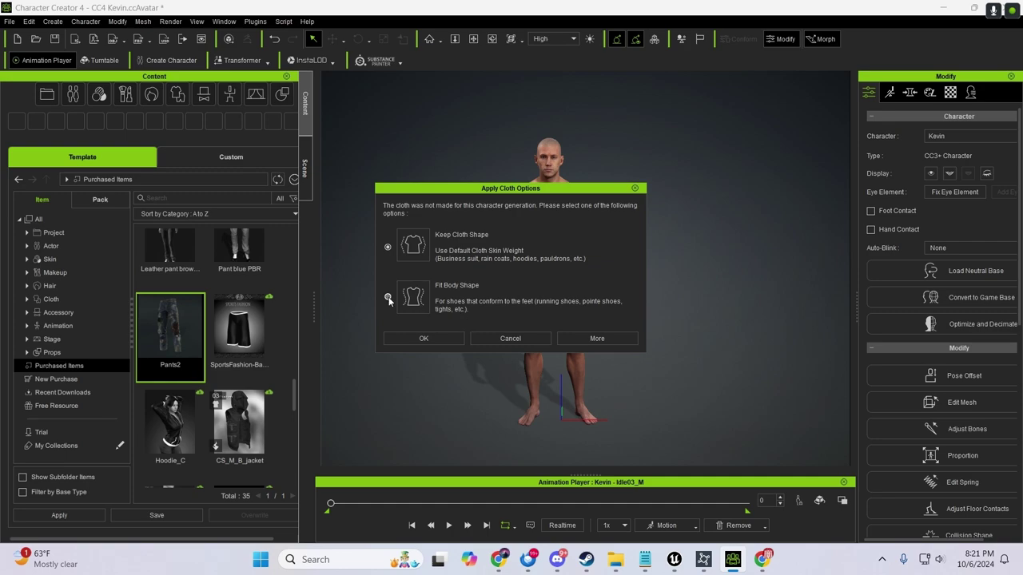
Fit the Pants2 jeans to Kevin's body shape with Default skin weight transfer
{"action": "left_click", "coordinate": [441, 339]}
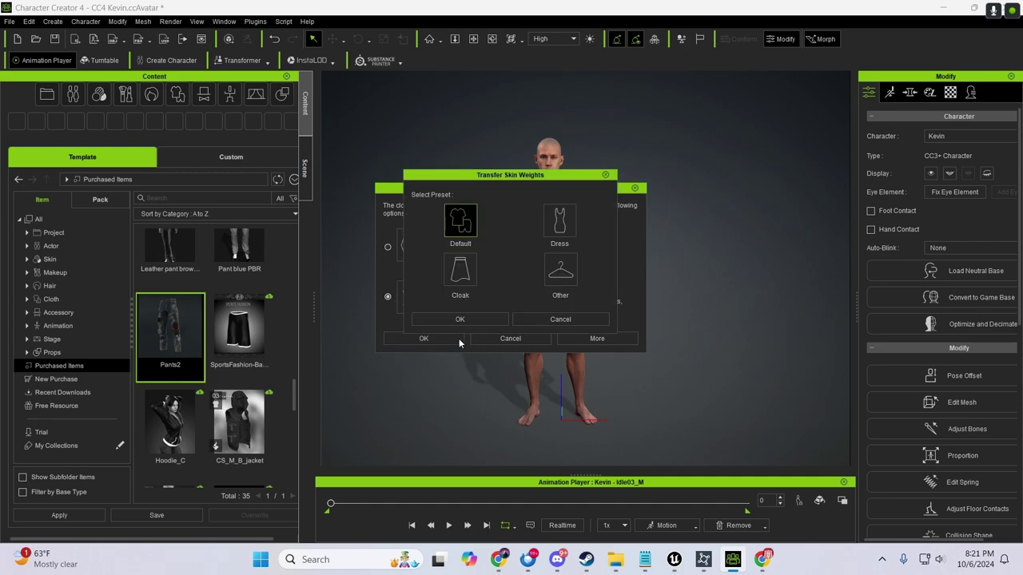
{"action": "left_click", "coordinate": [459, 320]}
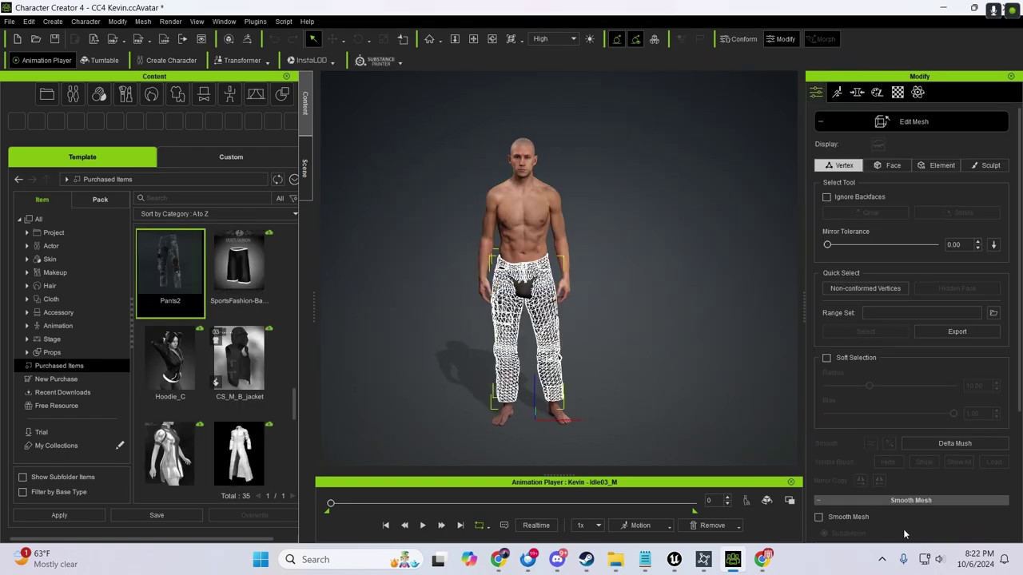
{"action": "left_click", "coordinate": [880, 122]}
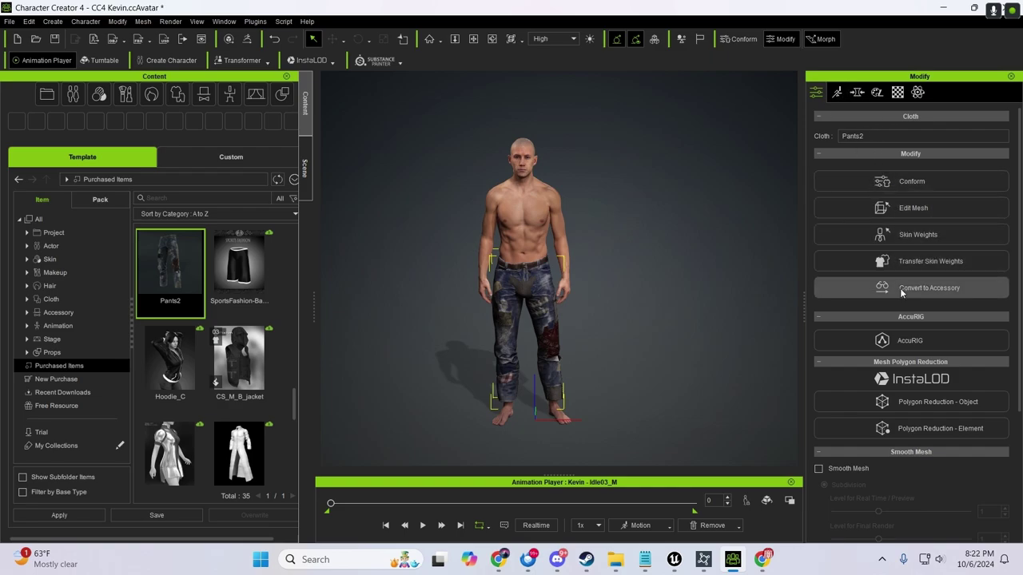
Conform the jeans by calculating collision and raising Increase Size to 0.25
{"action": "left_click", "coordinate": [911, 183]}
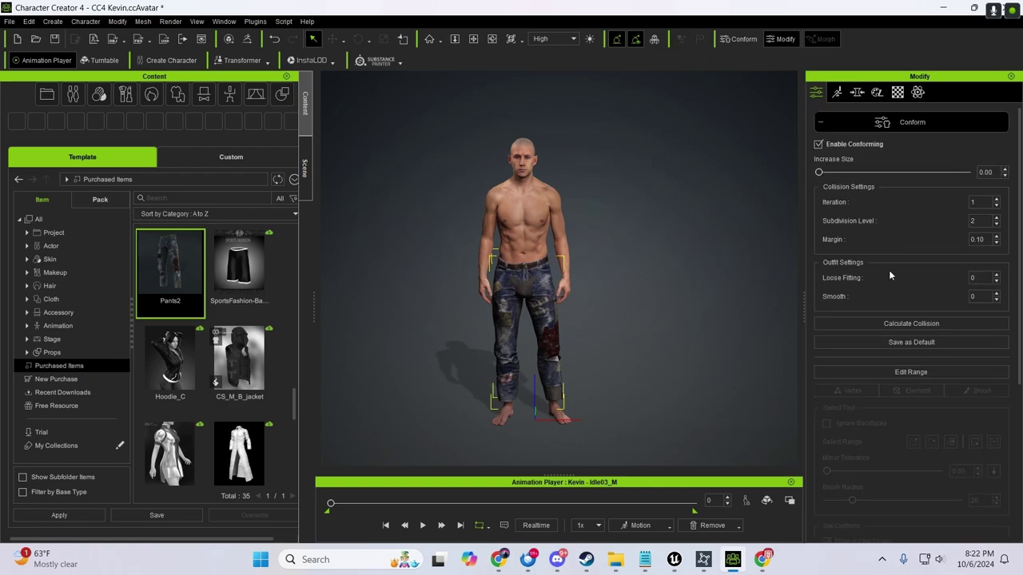
{"action": "left_click", "coordinate": [920, 324]}
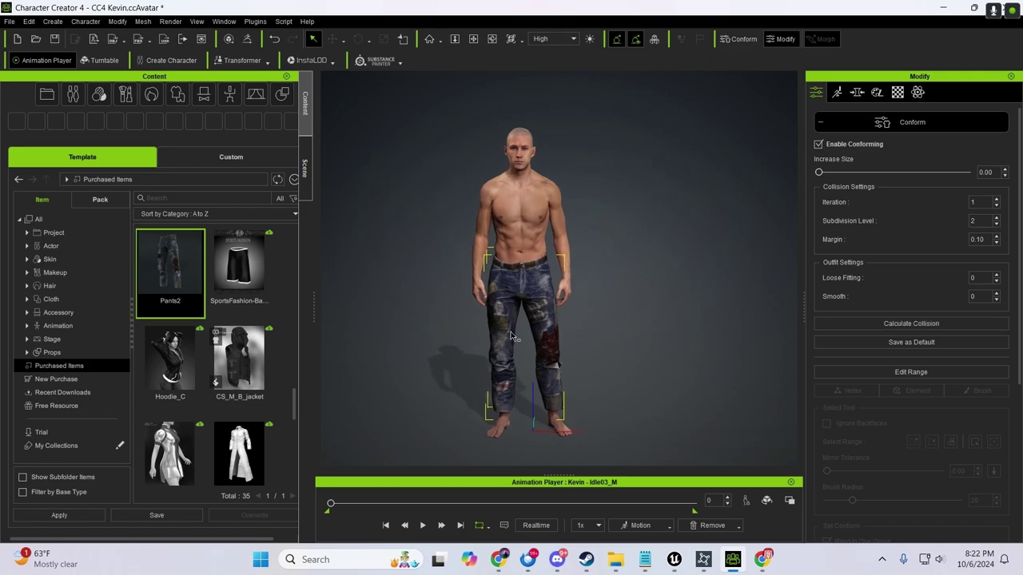
{"action": "scroll", "coordinate": [479, 317], "scroll_direction": "up", "scroll_amount": 5}
{"action": "scroll", "coordinate": [479, 318], "scroll_direction": "up", "scroll_amount": 3}
{"action": "scroll", "coordinate": [479, 367], "scroll_direction": "down", "scroll_amount": 6}
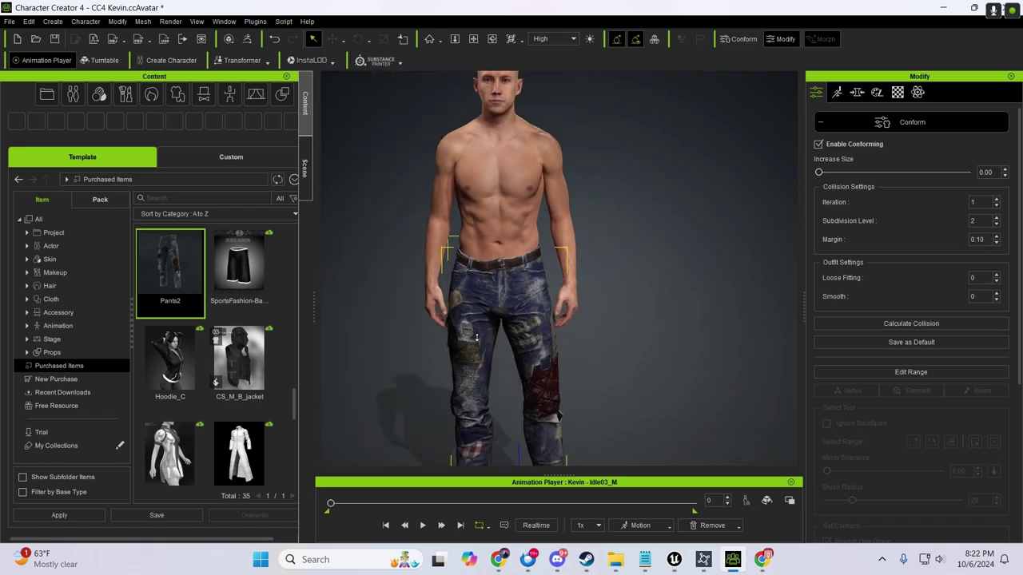
{"action": "left_click", "coordinate": [887, 326]}
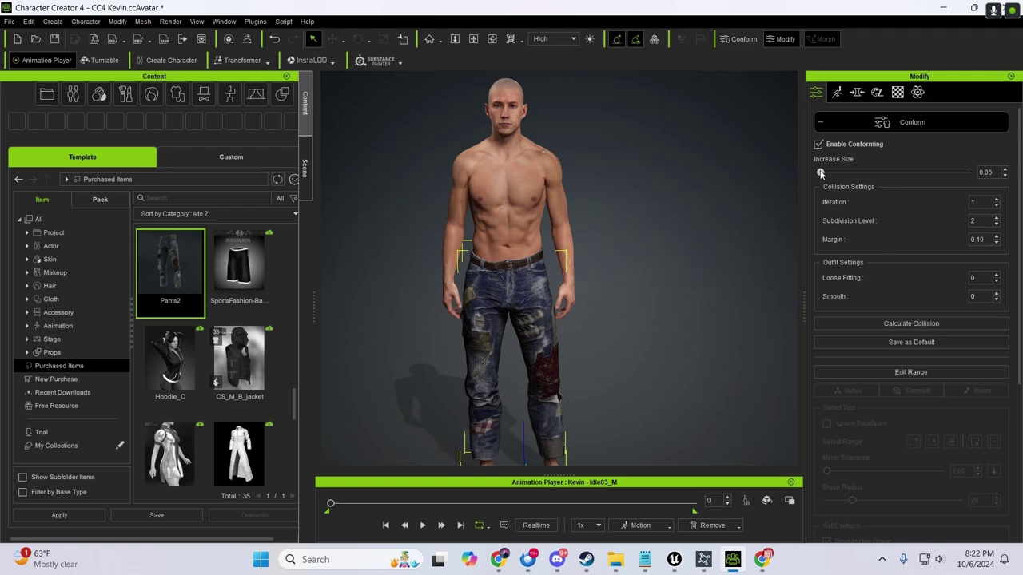
{"action": "left_click_drag", "start_coordinate": [820, 172], "coordinate": [827, 176]}
{"action": "scroll", "coordinate": [605, 227], "scroll_direction": "down", "scroll_amount": 2}
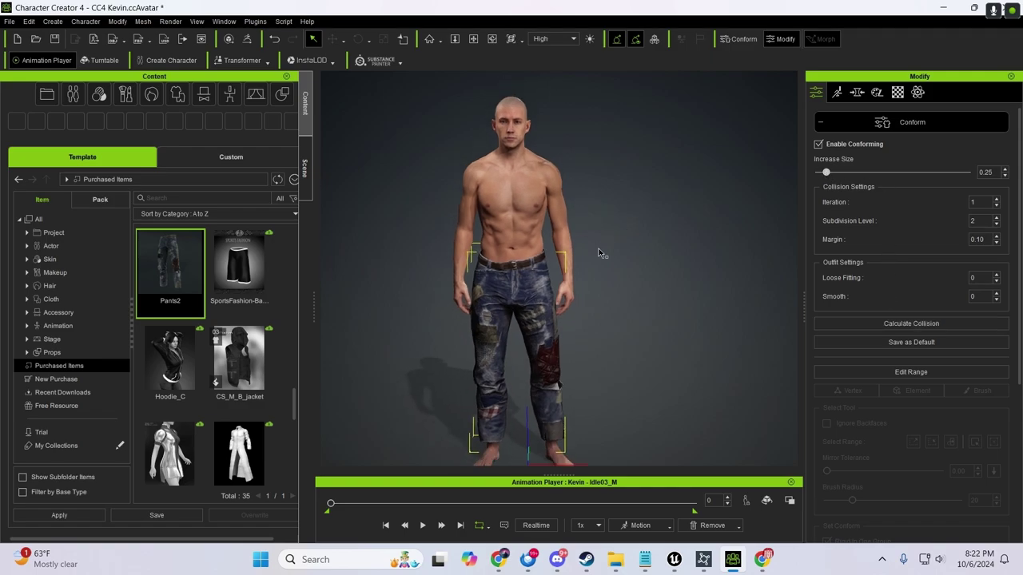
{"action": "scroll", "coordinate": [226, 356], "scroll_direction": "down", "scroll_amount": 1}
{"action": "scroll", "coordinate": [225, 355], "scroll_direction": "down", "scroll_amount": 3}
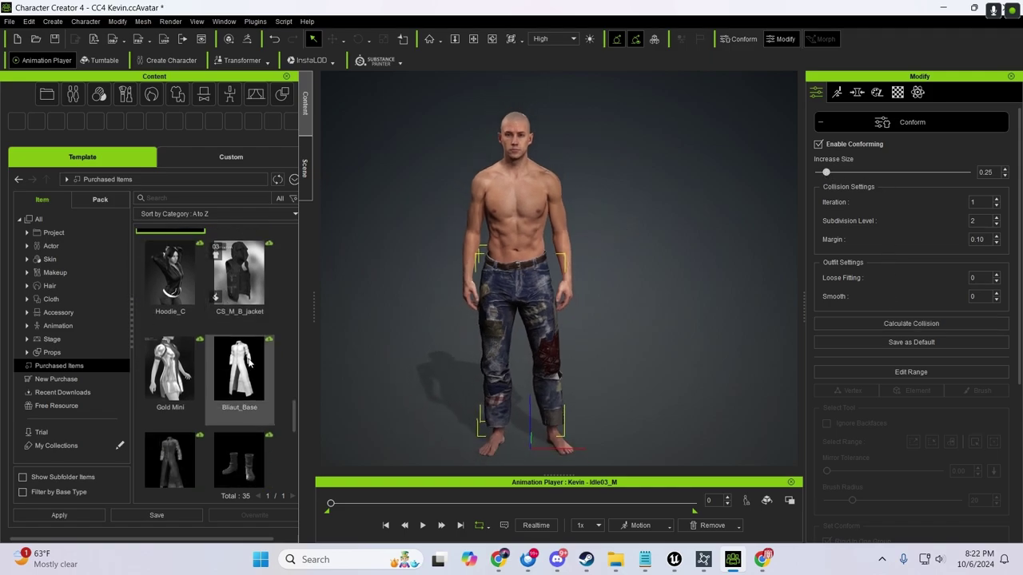
{"action": "left_click_drag", "start_coordinate": [240, 432], "coordinate": [476, 381]}
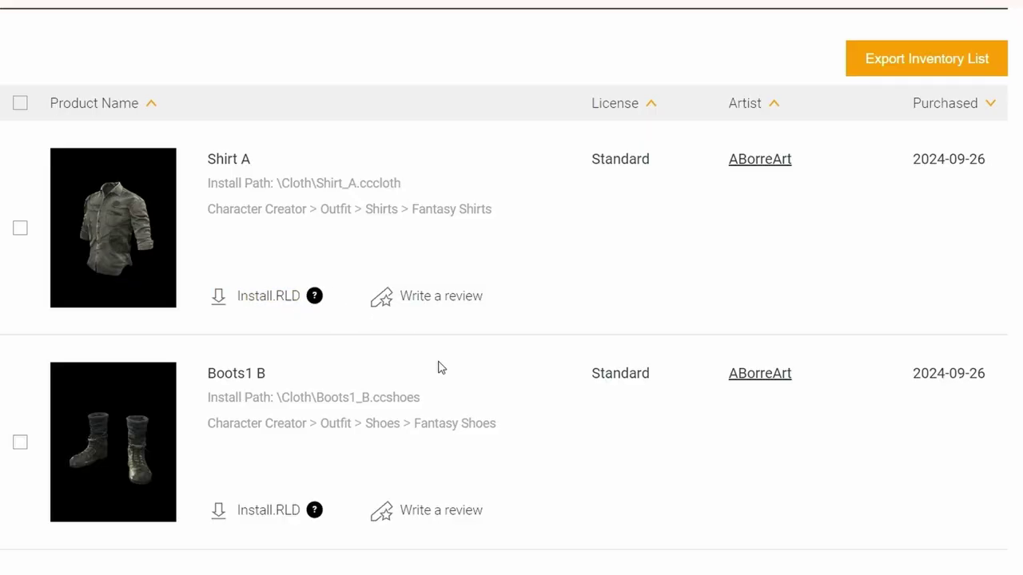
{"action": "scroll", "coordinate": [392, 365], "scroll_direction": "down", "scroll_amount": 1}
{"action": "scroll", "coordinate": [304, 349], "scroll_direction": "down", "scroll_amount": 2}
{"action": "scroll", "coordinate": [365, 345], "scroll_direction": "down", "scroll_amount": 1}
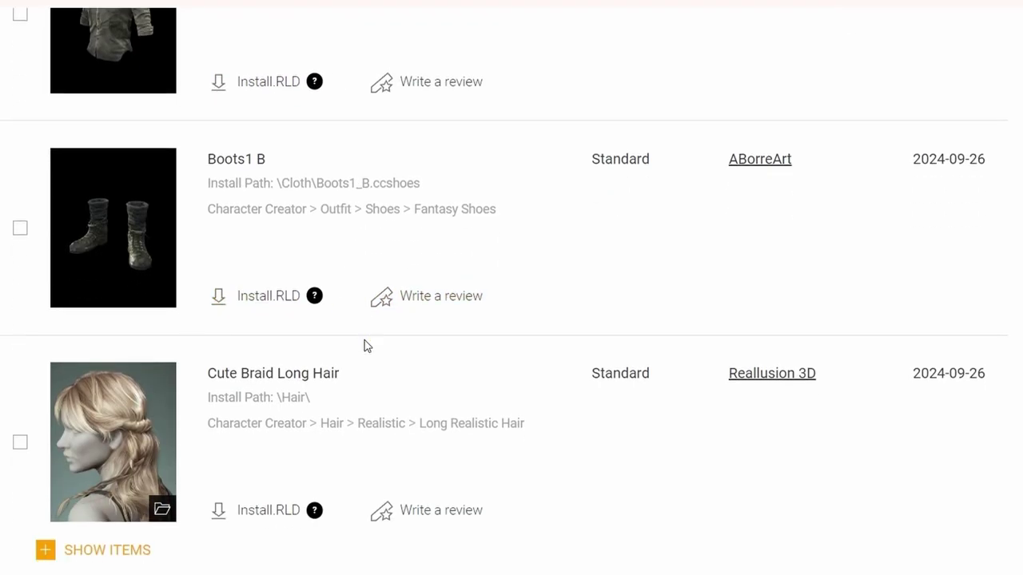
{"action": "scroll", "coordinate": [365, 345], "scroll_direction": "down", "scroll_amount": 5}
{"action": "scroll", "coordinate": [351, 359], "scroll_direction": "down", "scroll_amount": 2}
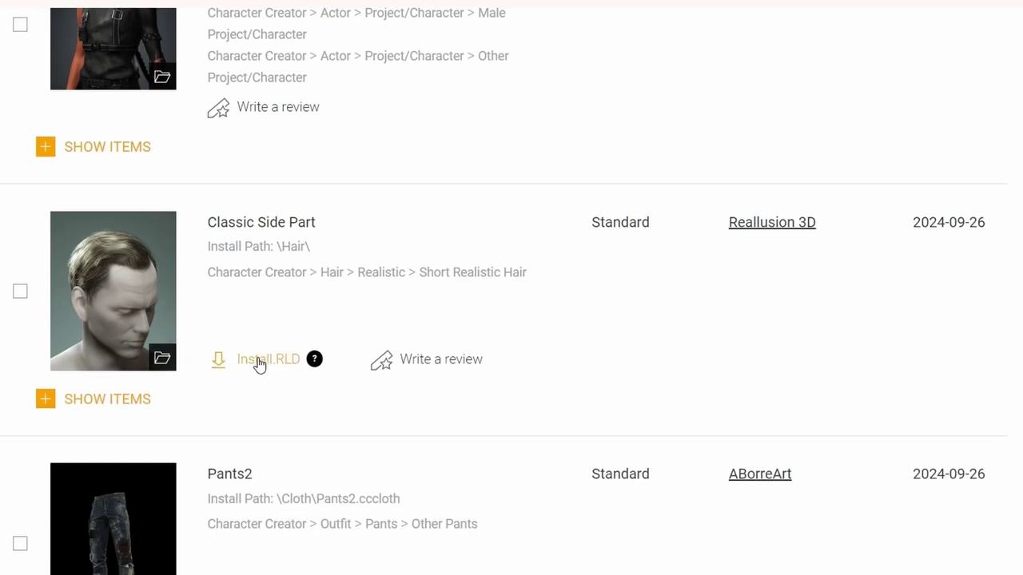
{"action": "scroll", "coordinate": [391, 366], "scroll_direction": "down", "scroll_amount": 3}
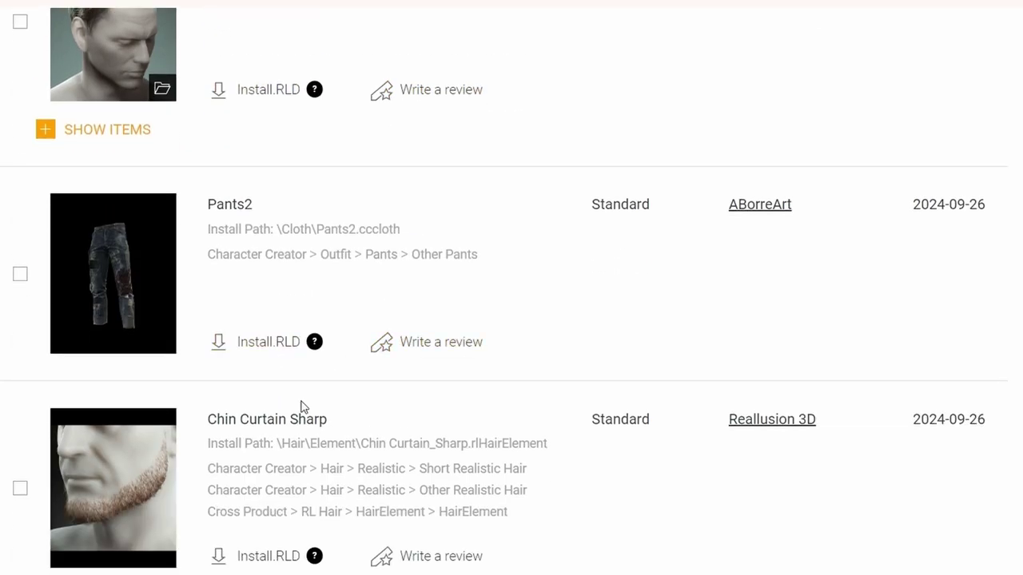
{"action": "scroll", "coordinate": [295, 405], "scroll_direction": "down", "scroll_amount": 2}
{"action": "scroll", "coordinate": [500, 359], "scroll_direction": "up", "scroll_amount": 5}
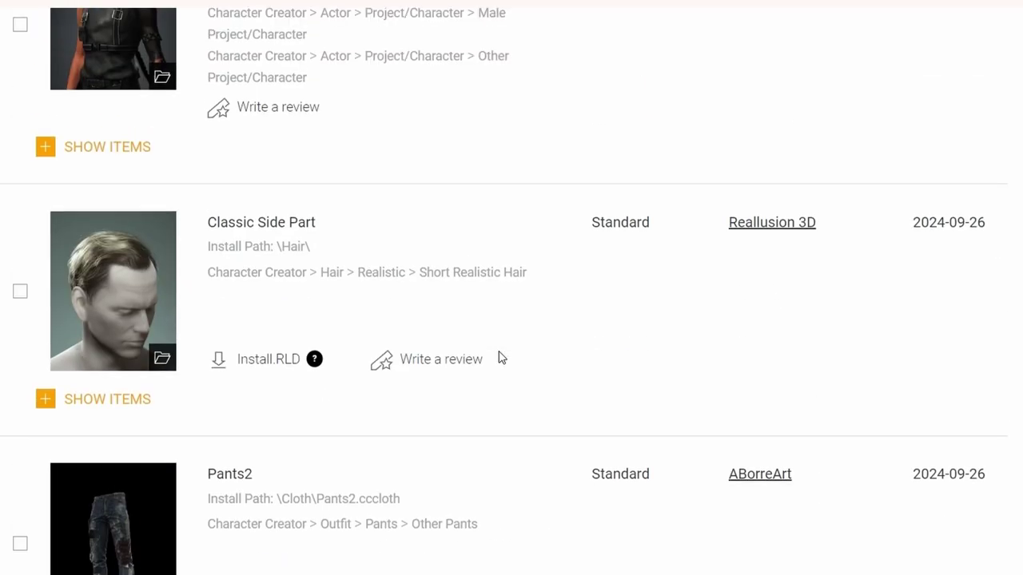
{"action": "scroll", "coordinate": [500, 357], "scroll_direction": "up", "scroll_amount": 7}
{"action": "scroll", "coordinate": [500, 356], "scroll_direction": "up", "scroll_amount": 7}
{"action": "scroll", "coordinate": [500, 355], "scroll_direction": "up", "scroll_amount": 2}
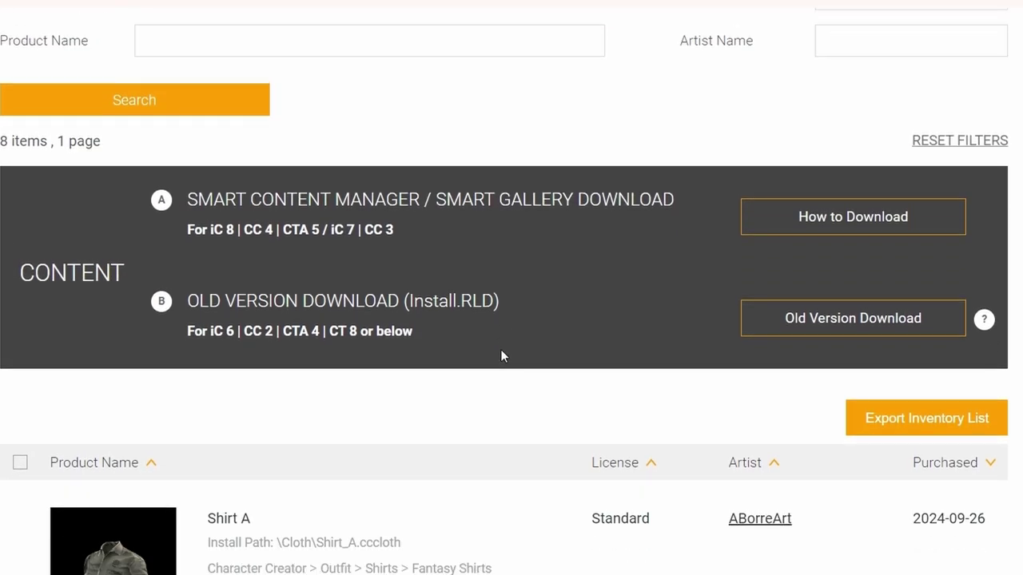
{"action": "scroll", "coordinate": [503, 353], "scroll_direction": "down", "scroll_amount": 1}
{"action": "scroll", "coordinate": [655, 283], "scroll_direction": "down", "scroll_amount": 2}
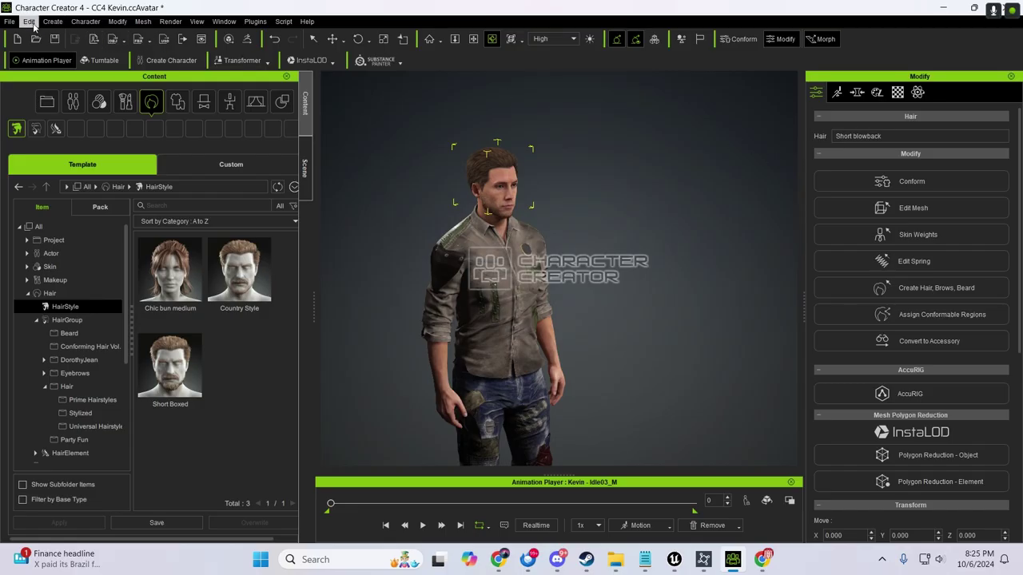
Save the project as a new file on the Desktop, entering a new name starting 'G'
{"action": "left_click", "coordinate": [9, 21]}
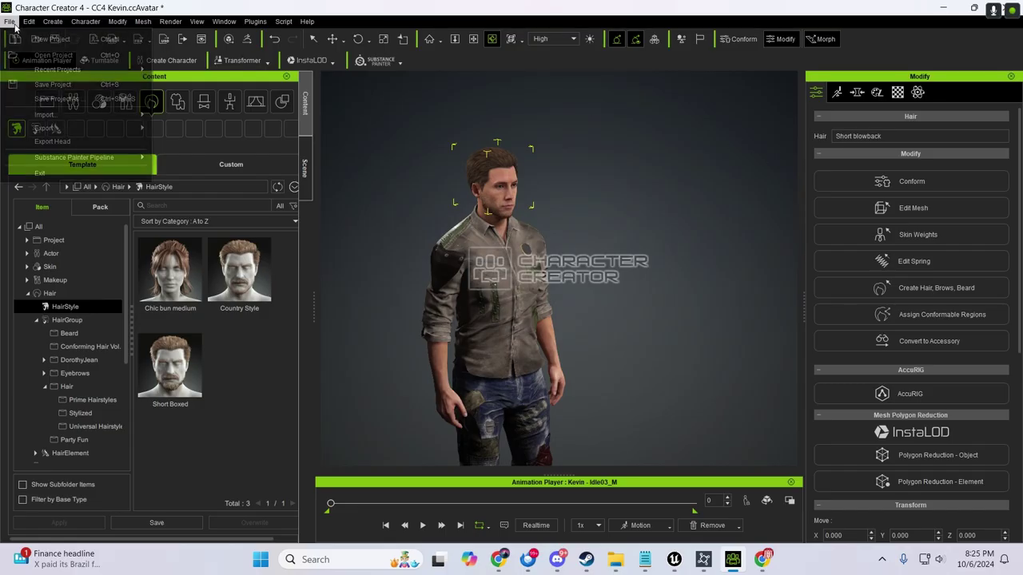
{"action": "left_click", "coordinate": [93, 99]}
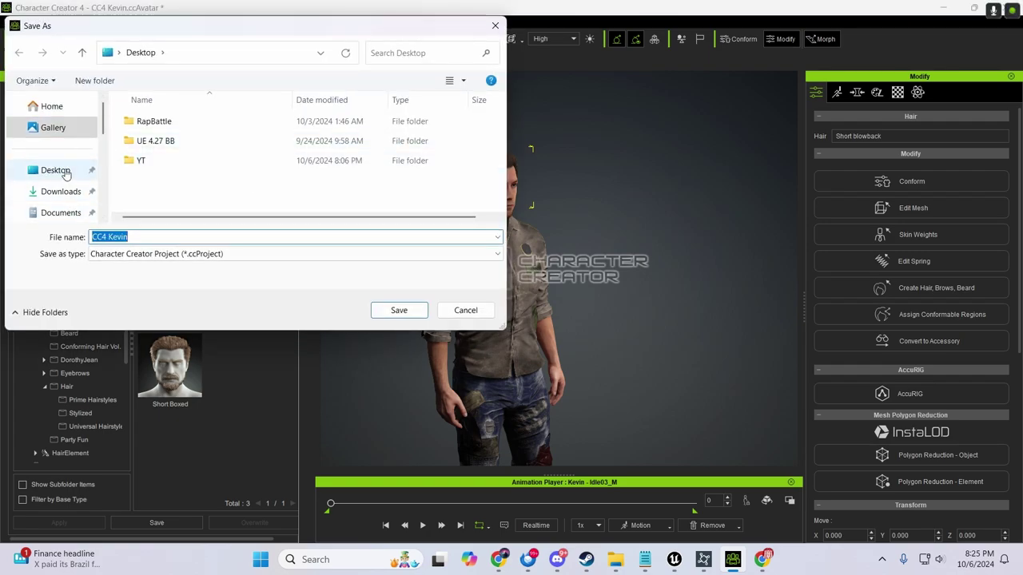
{"action": "left_click", "coordinate": [66, 174]}
{"action": "left_click", "coordinate": [135, 235]}
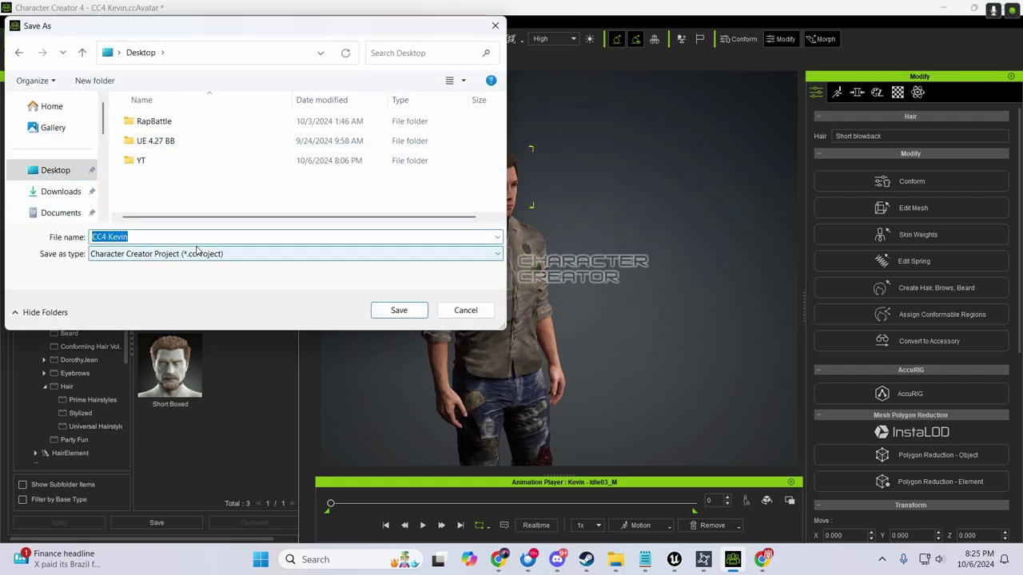
{"action": "type", "text": "G"}
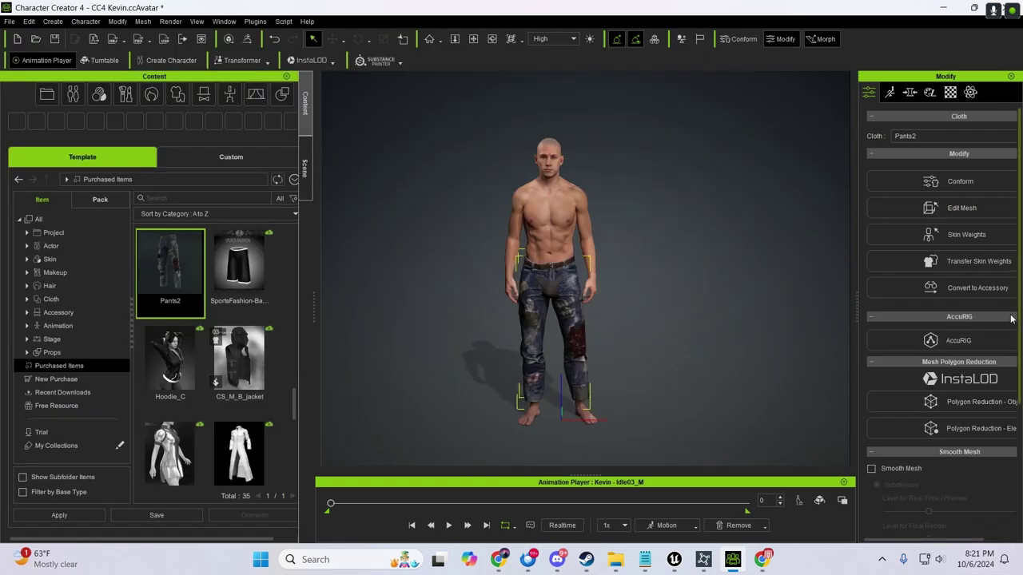
Load the Michael project, replacing everything in the current scene
{"action": "left_click_drag", "start_coordinate": [855, 152], "coordinate": [804, 159]}
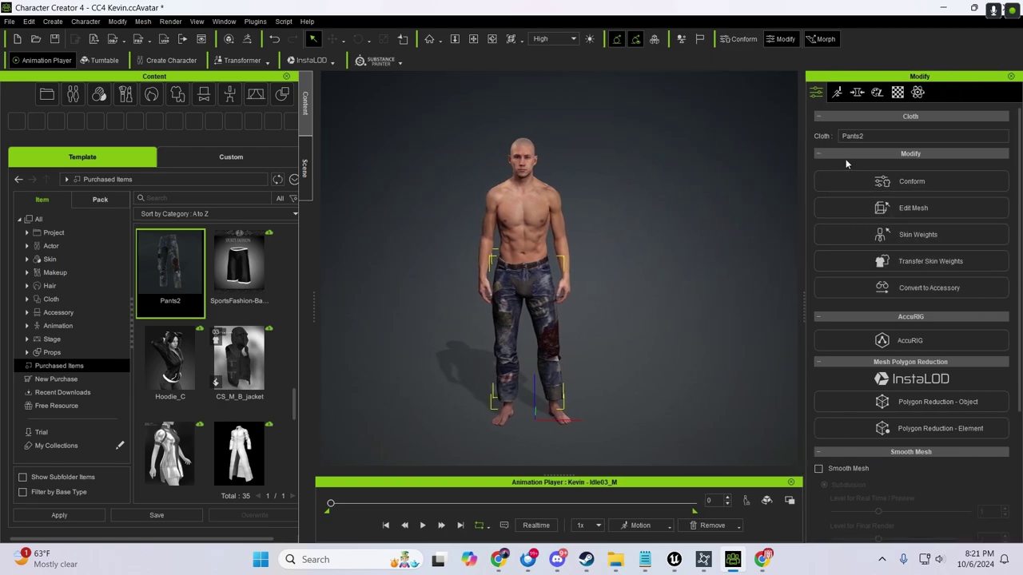
{"action": "left_click", "coordinate": [835, 93]}
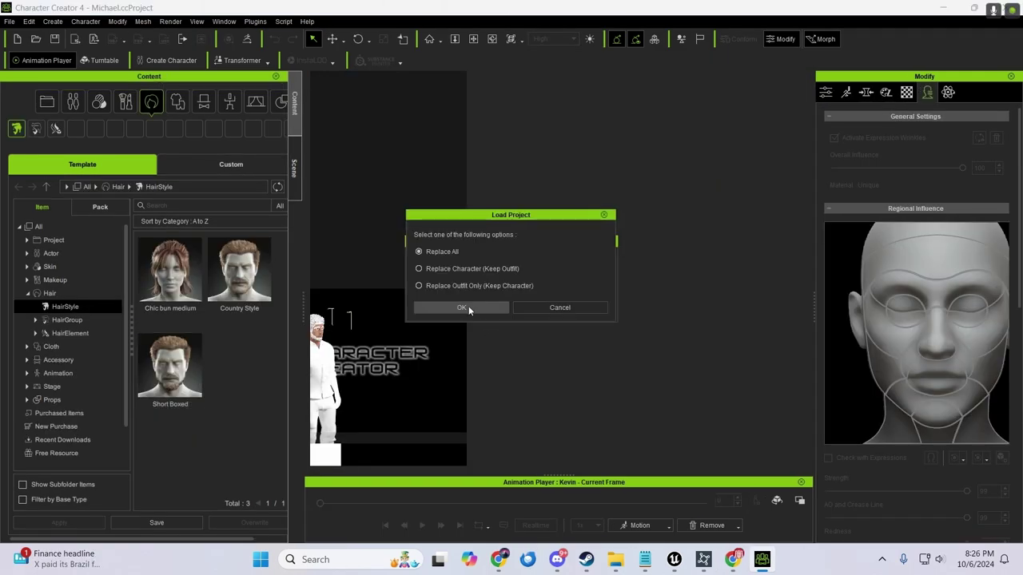
{"action": "left_click", "coordinate": [474, 309]}
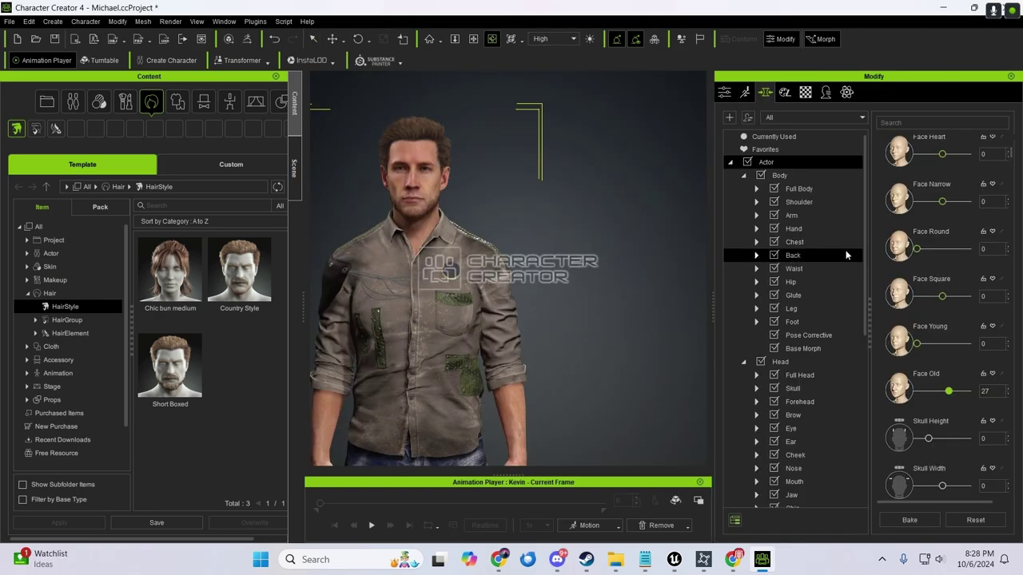
Adjust the Face Narrow, Face Square and Face Angle morphs, orbiting to check the face
{"action": "left_click_drag", "start_coordinate": [960, 202], "coordinate": [947, 202]}
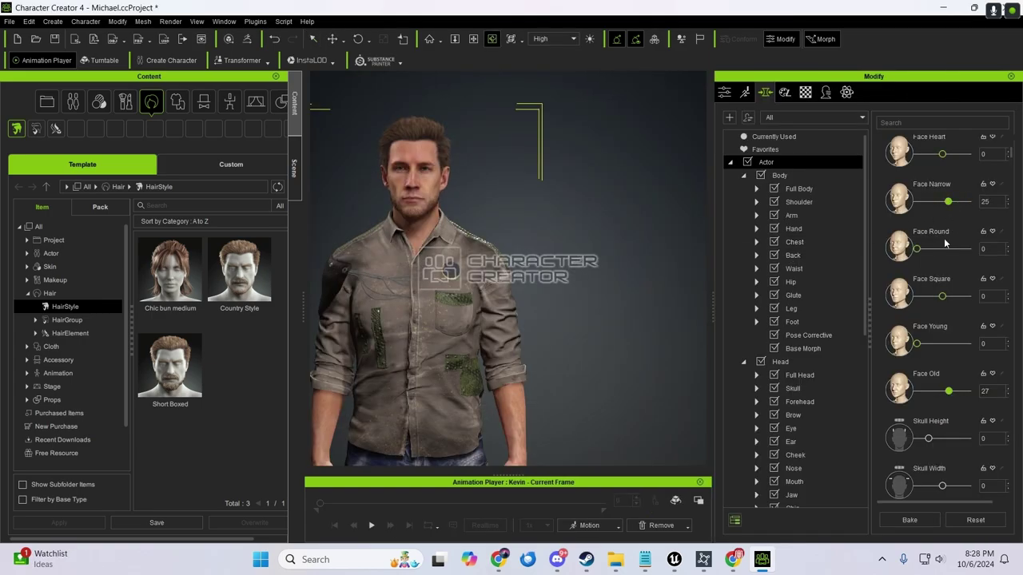
{"action": "mouse_move", "coordinate": [941, 299]}
{"action": "left_mouse_down"}
{"action": "mouse_move", "coordinate": [968, 300]}
{"action": "mouse_move", "coordinate": [952, 299]}
{"action": "left_mouse_up"}
{"action": "scroll", "coordinate": [927, 319], "scroll_direction": "up", "scroll_amount": 3}
{"action": "scroll", "coordinate": [927, 264], "scroll_direction": "up", "scroll_amount": 2}
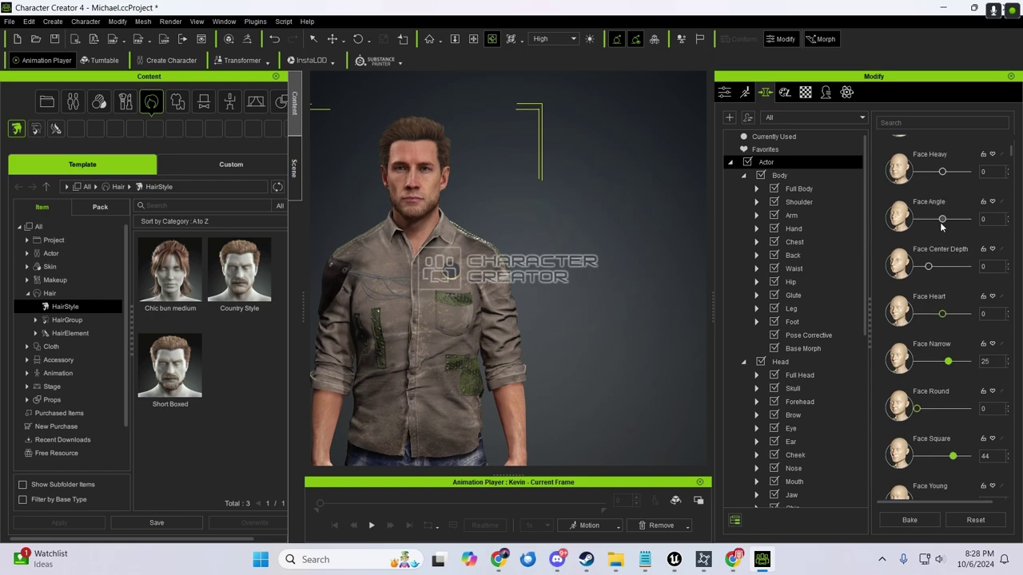
{"action": "mouse_move", "coordinate": [942, 228]}
{"action": "left_mouse_down"}
{"action": "mouse_move", "coordinate": [926, 230]}
{"action": "mouse_move", "coordinate": [961, 224]}
{"action": "mouse_move", "coordinate": [944, 227]}
{"action": "left_mouse_up"}
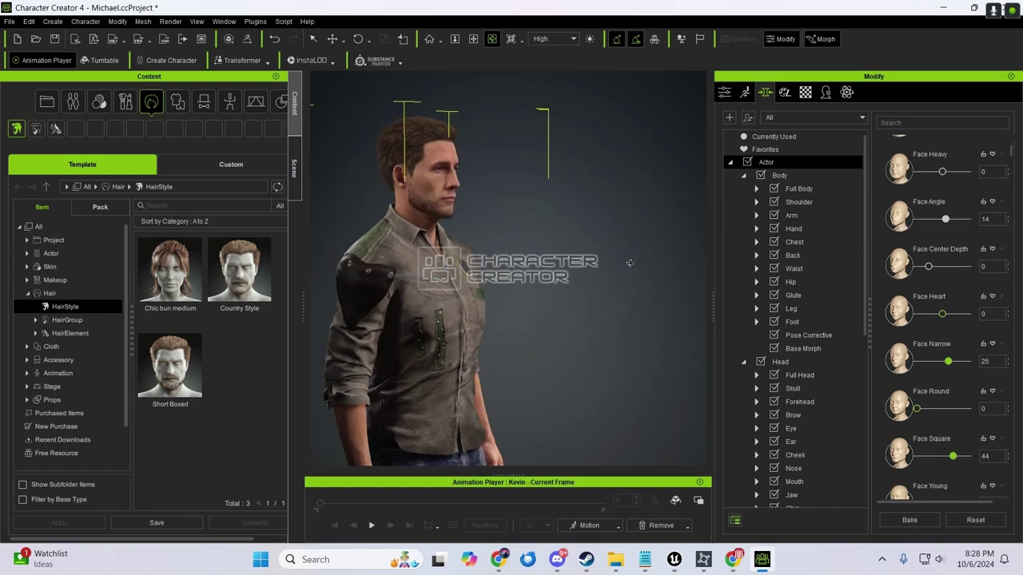
{"action": "right_click_drag", "start_coordinate": [629, 263], "coordinate": [432, 235]}
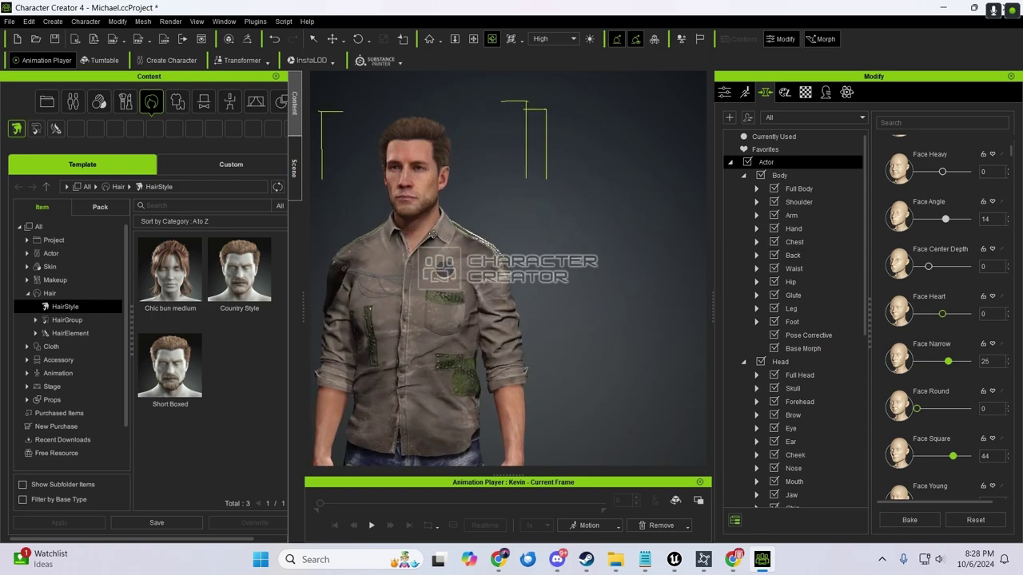
{"action": "scroll", "coordinate": [941, 218], "scroll_direction": "up", "scroll_amount": 2}
{"action": "scroll", "coordinate": [941, 218], "scroll_direction": "up", "scroll_amount": 3}
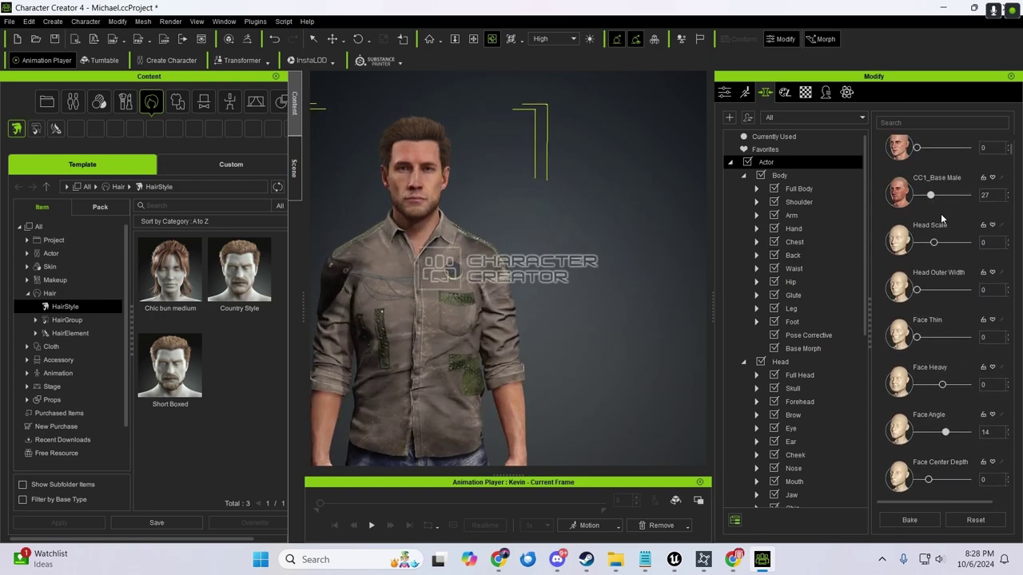
{"action": "scroll", "coordinate": [941, 218], "scroll_direction": "up", "scroll_amount": 3}
{"action": "scroll", "coordinate": [941, 218], "scroll_direction": "up", "scroll_amount": 3}
{"action": "left_click_drag", "start_coordinate": [239, 272], "coordinate": [455, 294]}
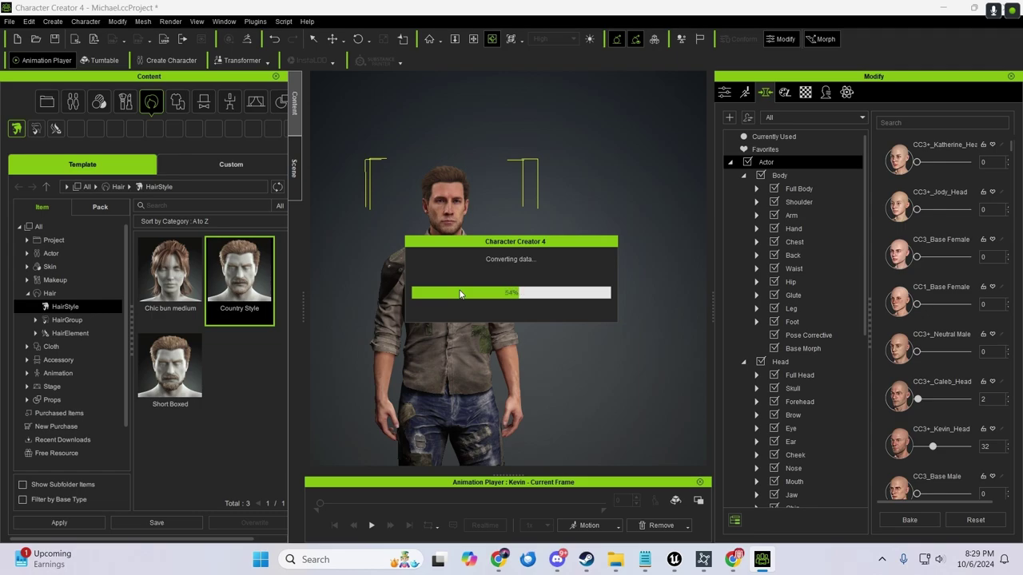
Check Michael's items in the scene list and view him from the front
{"action": "left_click", "coordinate": [297, 179]}
{"action": "left_click", "coordinate": [84, 166]}
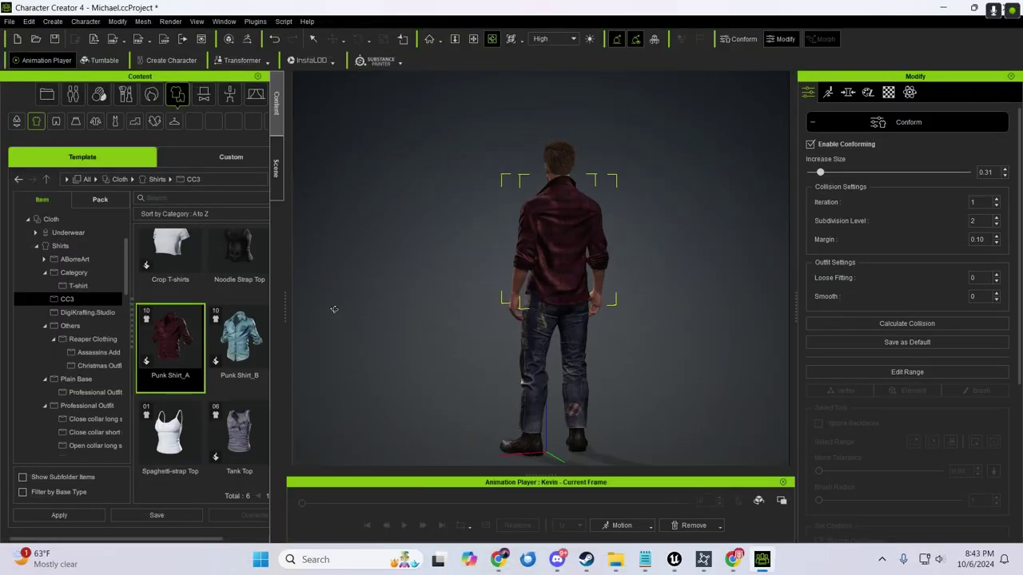
{"action": "mouse_move", "coordinate": [334, 309]}
{"action": "left_mouse_down"}
{"action": "mouse_move", "coordinate": [485, 305]}
{"action": "mouse_move", "coordinate": [654, 332]}
{"action": "left_mouse_up"}
{"action": "left_click", "coordinate": [9, 21]}
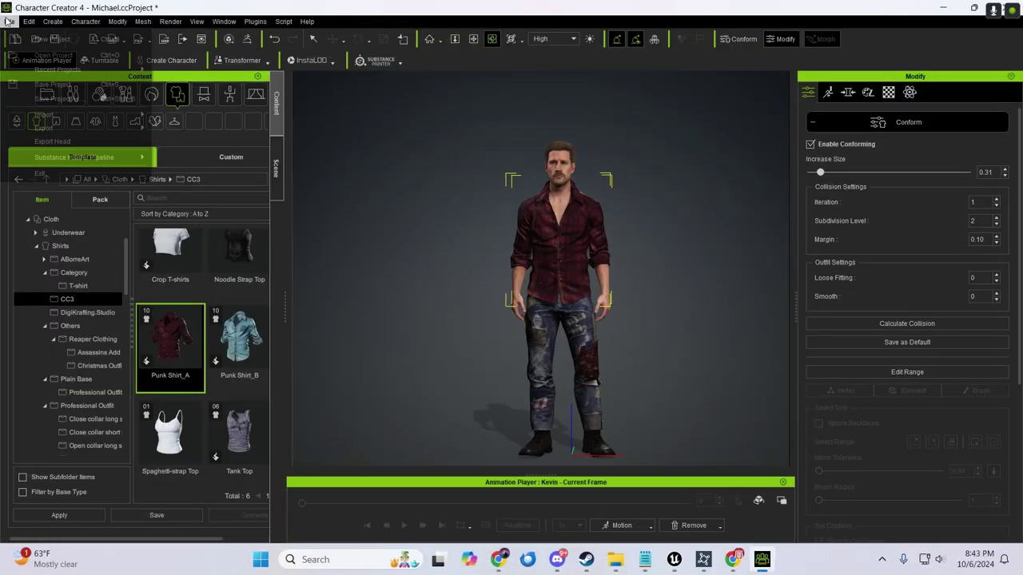
{"action": "mouse_move", "coordinate": [44, 127]}
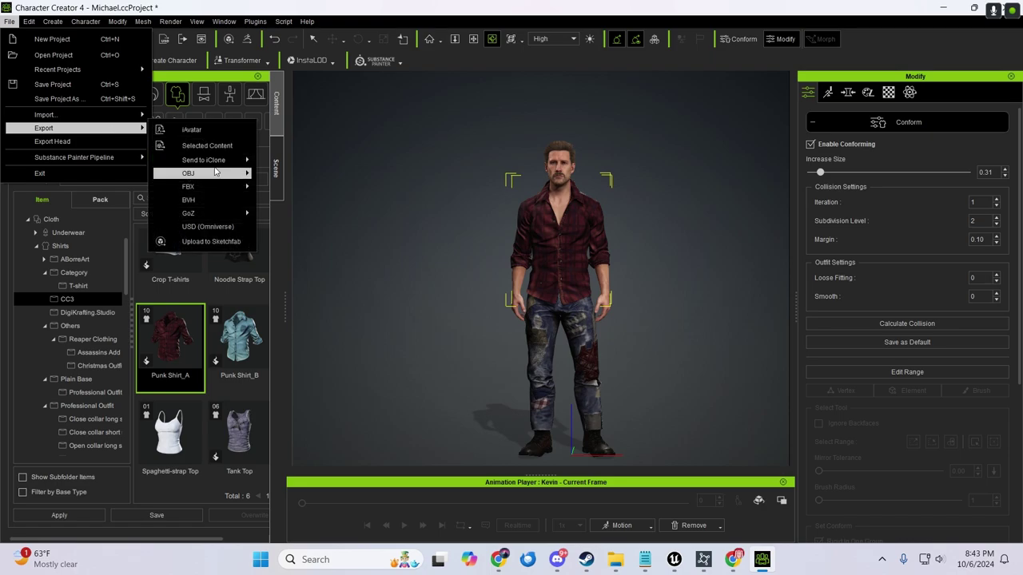
{"action": "mouse_move", "coordinate": [189, 186]}
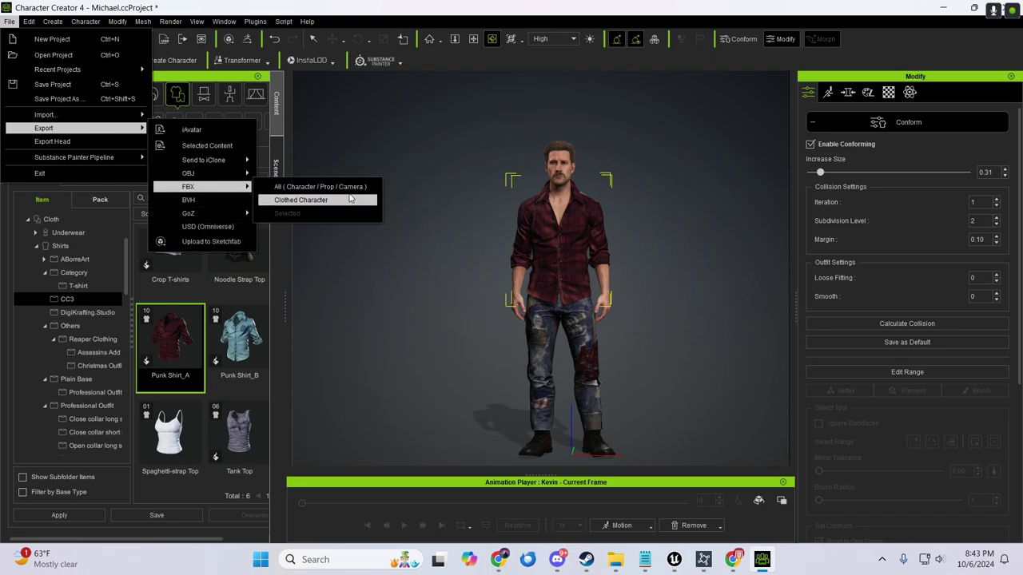
Export the clothed character as FBX under the Maya preset with Mesh and Motion and embedded textures
{"action": "left_click", "coordinate": [349, 199]}
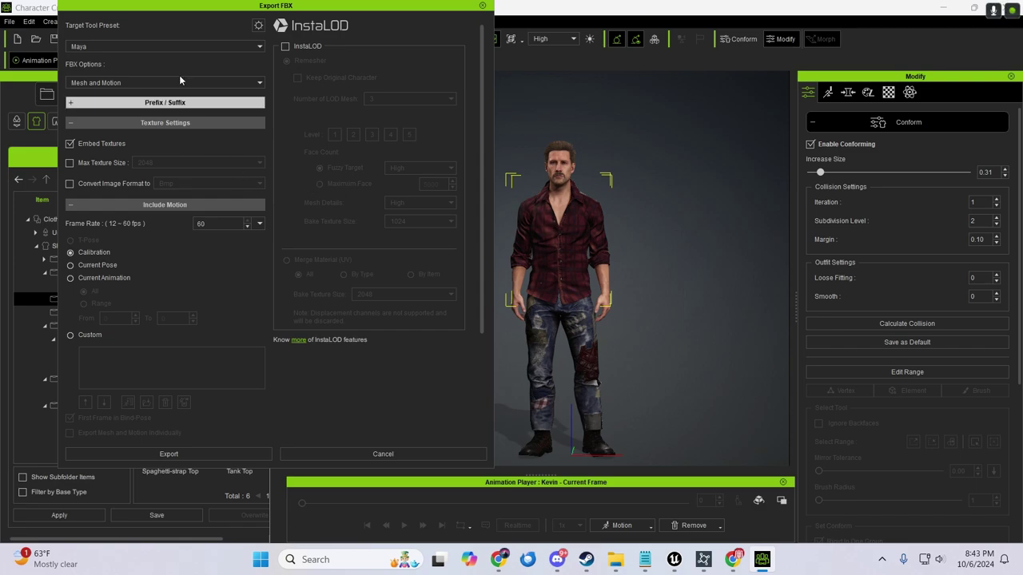
{"action": "left_click", "coordinate": [195, 47]}
{"action": "key", "text": "Escape"}
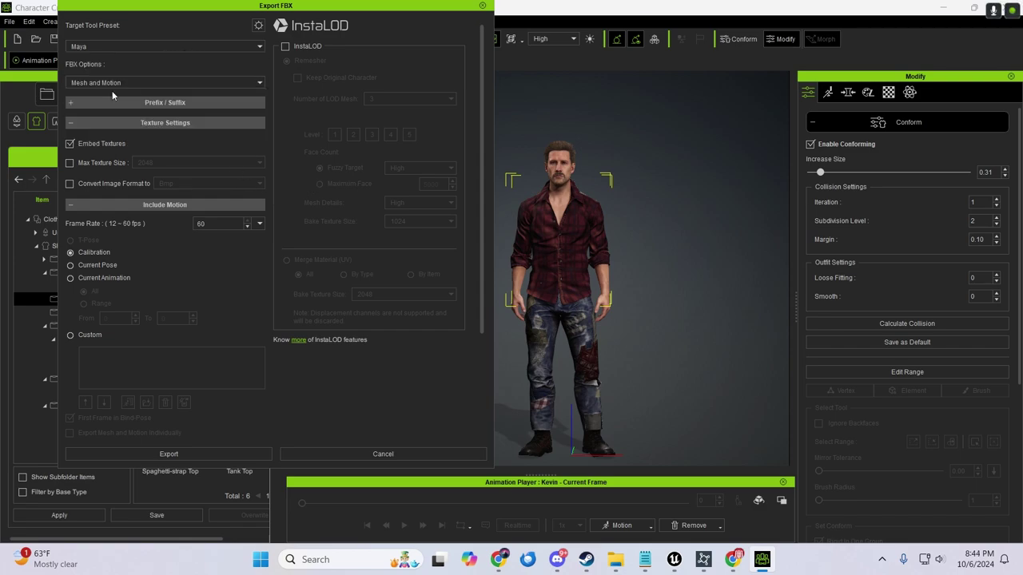
{"action": "left_click", "coordinate": [72, 106]}
{"action": "left_click", "coordinate": [72, 104]}
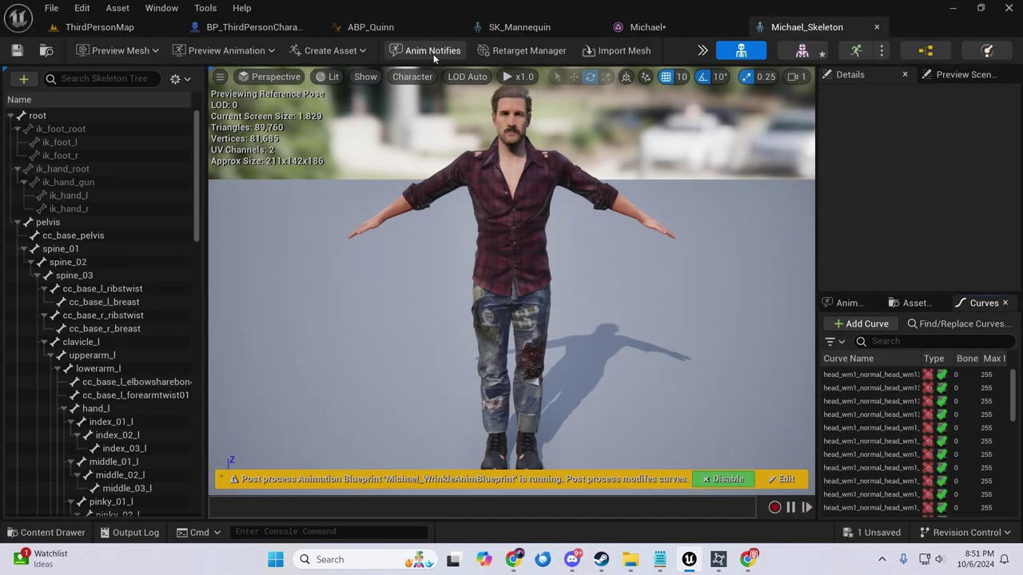
Add a new folder inside KWCharacters for Michael2
{"action": "left_click", "coordinate": [509, 56]}
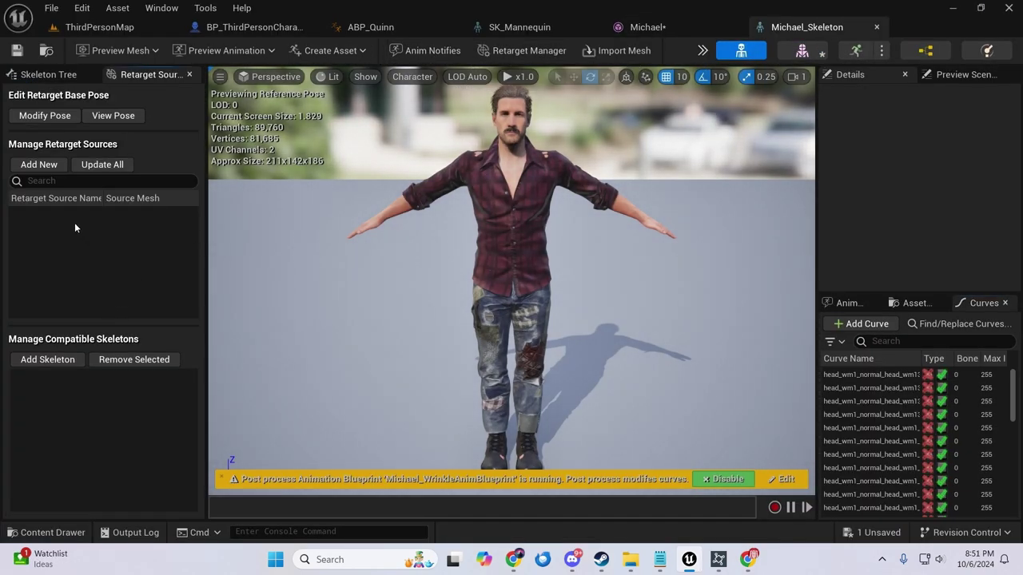
{"action": "left_click", "coordinate": [49, 166]}
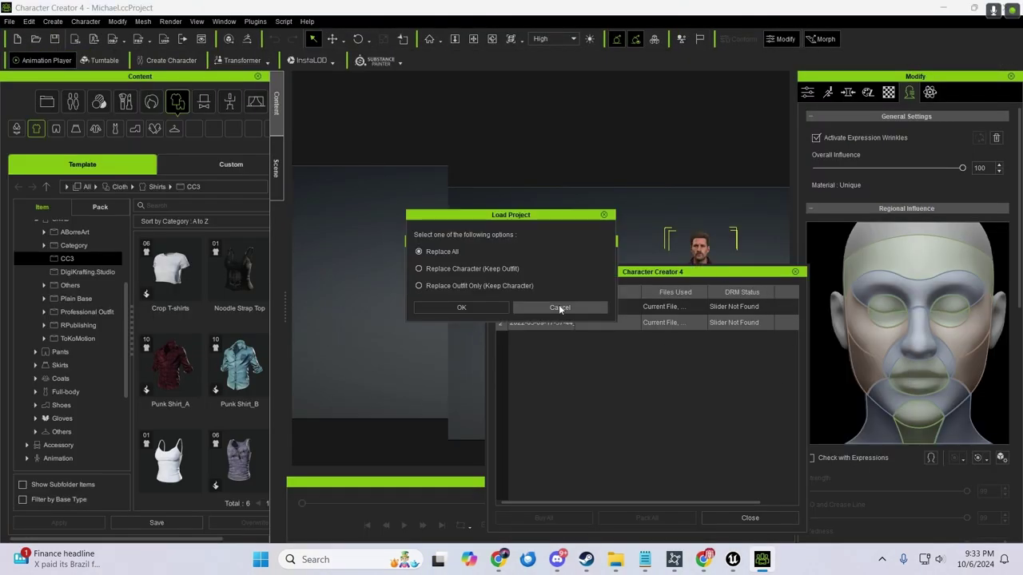
{"action": "left_click", "coordinate": [567, 309]}
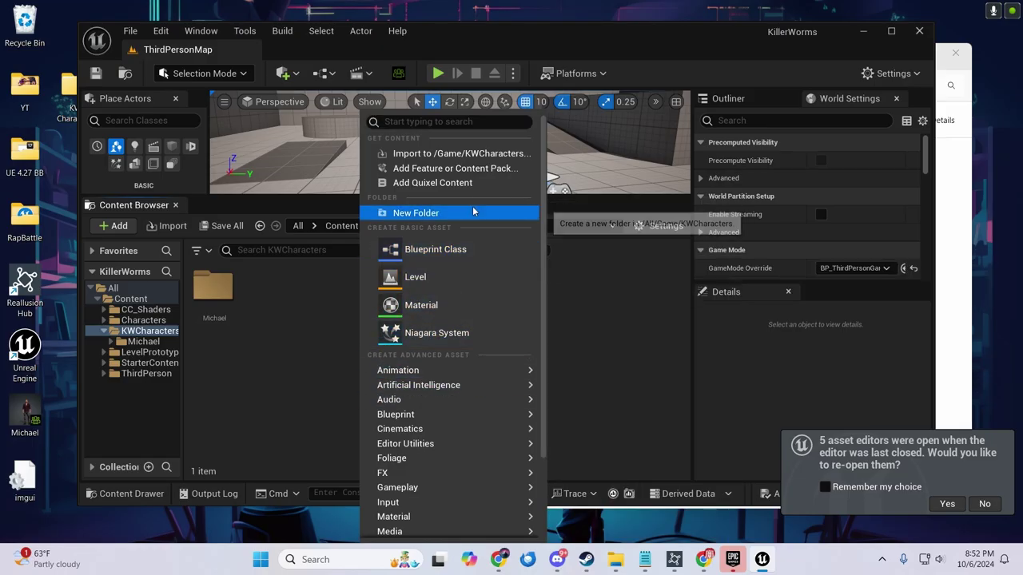
{"action": "left_click", "coordinate": [473, 214]}
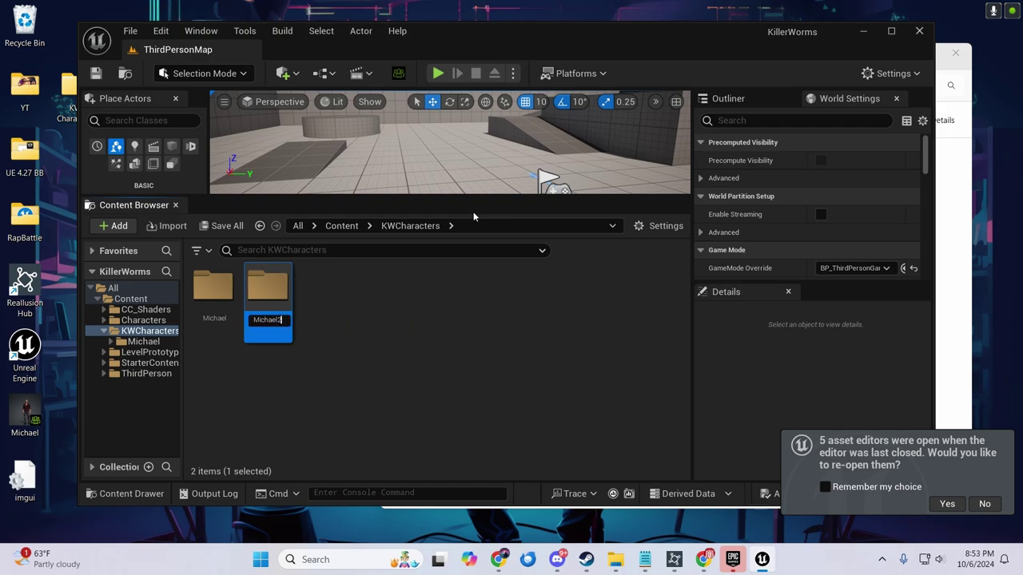
Drop Michael.Fbx into the Michael2 folder and import it with the HQ shader auto setup
{"action": "double_click", "coordinate": [268, 300]}
{"action": "left_click_drag", "start_coordinate": [503, 62], "coordinate": [288, 192]}
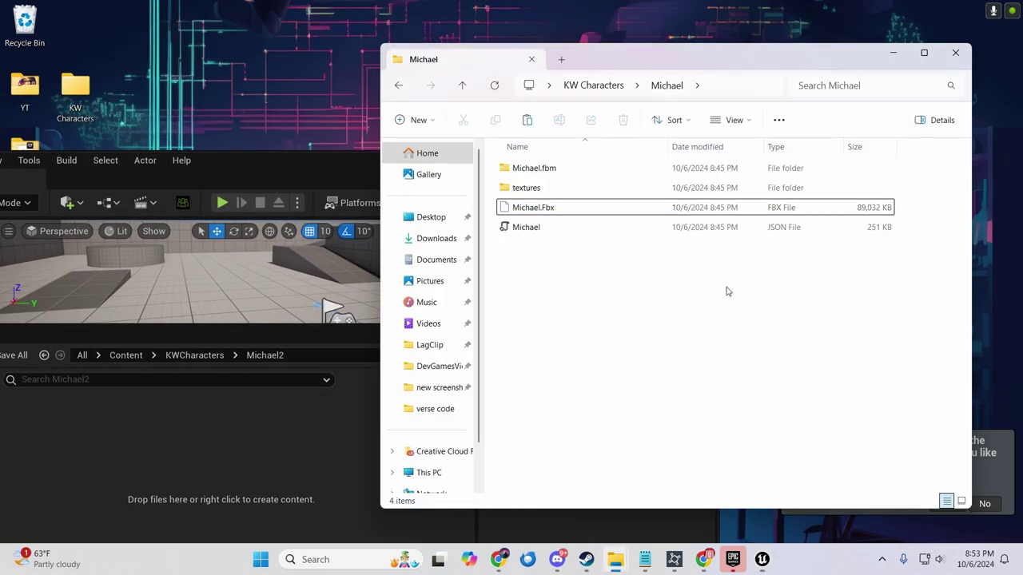
{"action": "left_click_drag", "start_coordinate": [533, 207], "coordinate": [222, 461]}
{"action": "left_click", "coordinate": [313, 335]}
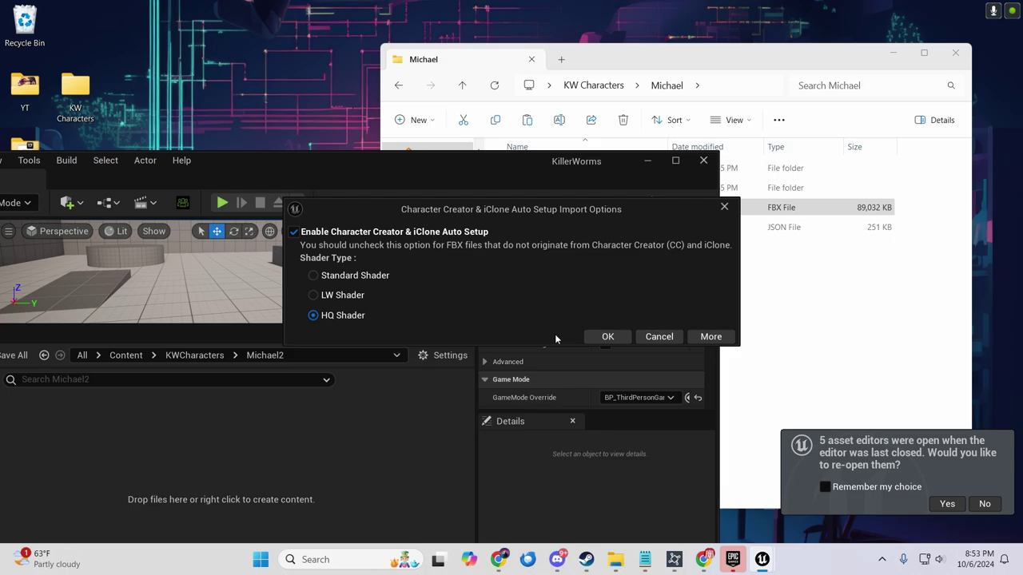
{"action": "left_click", "coordinate": [605, 336]}
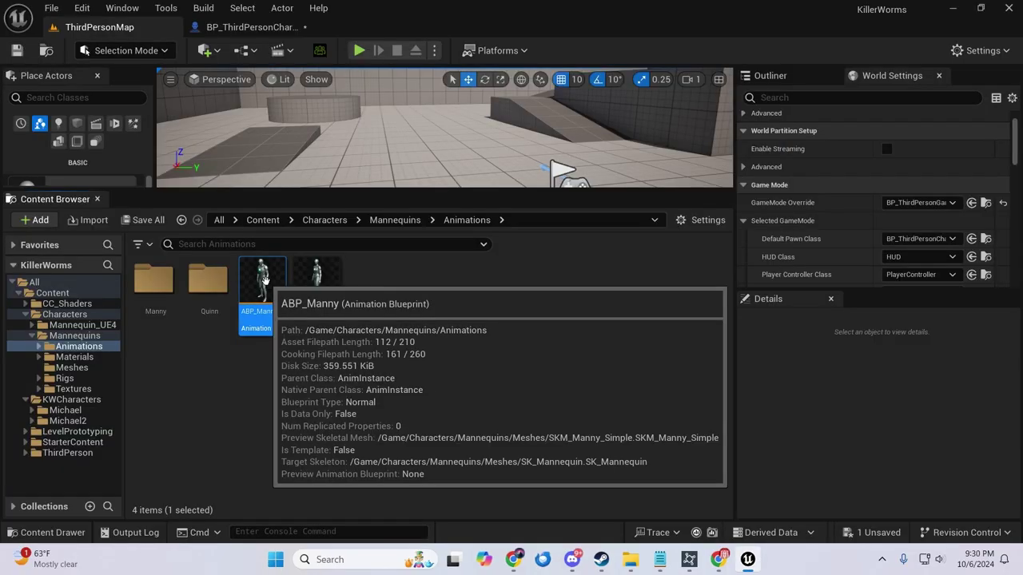
Retarget ABP_Manny onto the Michael mesh and export the retarget assets to Content
{"action": "right_click", "coordinate": [265, 279]}
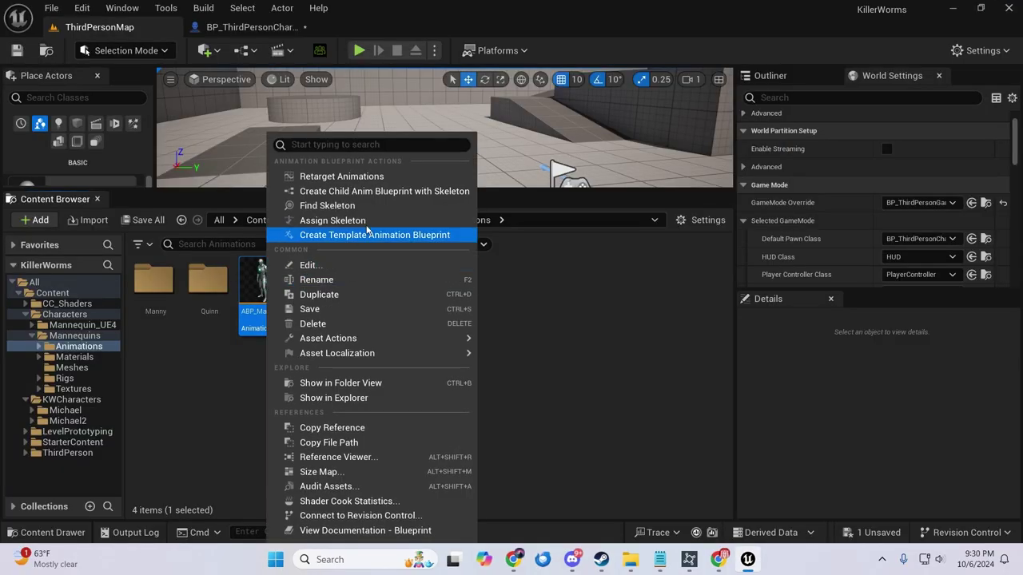
{"action": "left_click", "coordinate": [383, 186]}
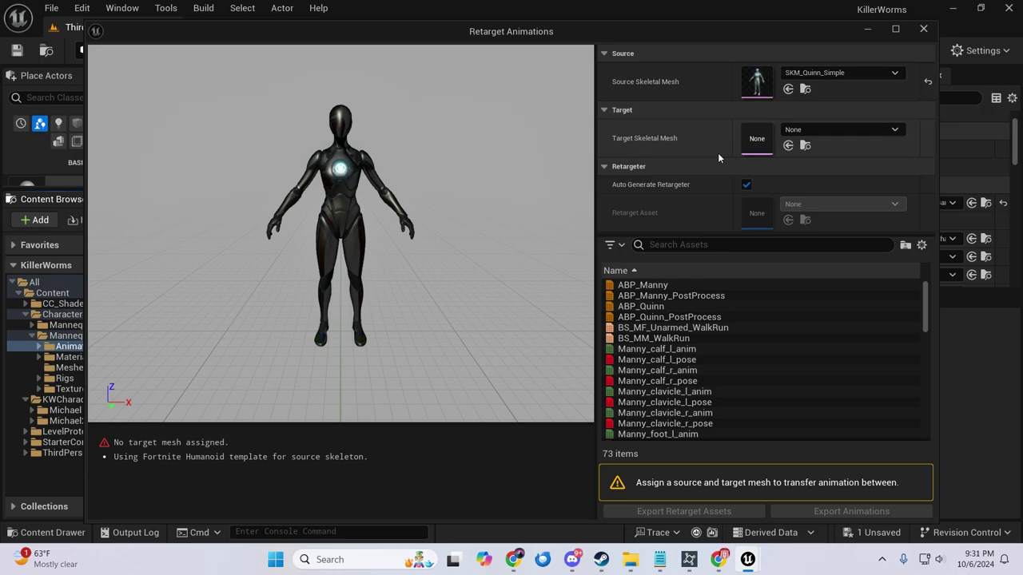
{"action": "left_click", "coordinate": [839, 129]}
{"action": "left_click", "coordinate": [858, 277]}
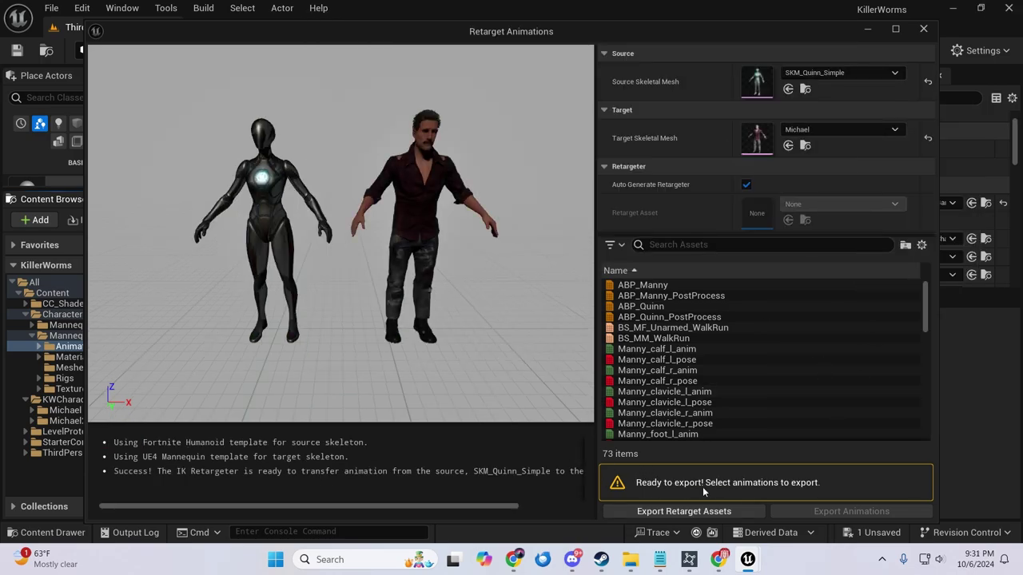
{"action": "left_click", "coordinate": [696, 512]}
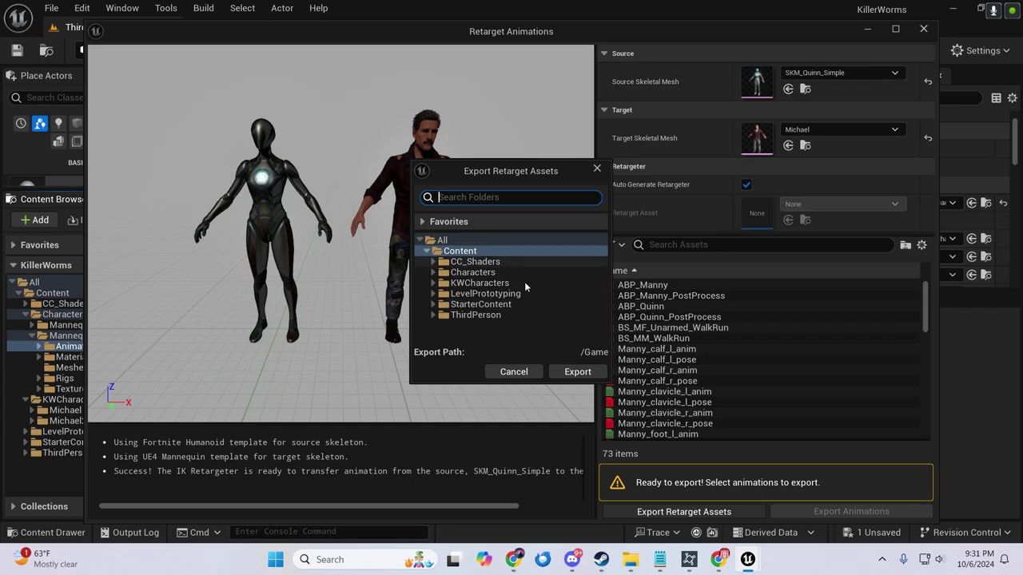
{"action": "left_click", "coordinate": [558, 377]}
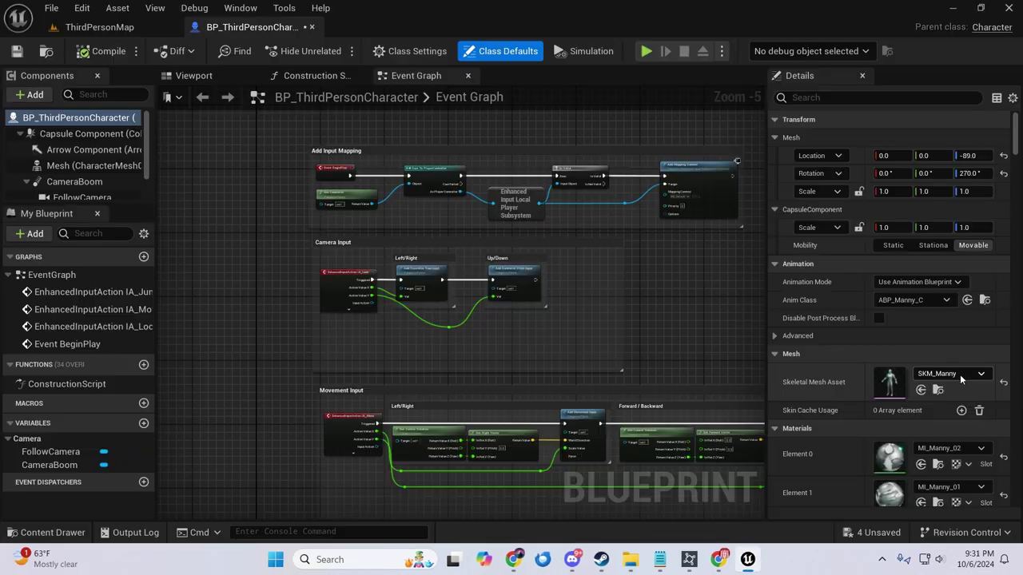
Swap the Third Person character's mesh from SKM_Manny to Michael and view it in the viewport
{"action": "left_click", "coordinate": [959, 374]}
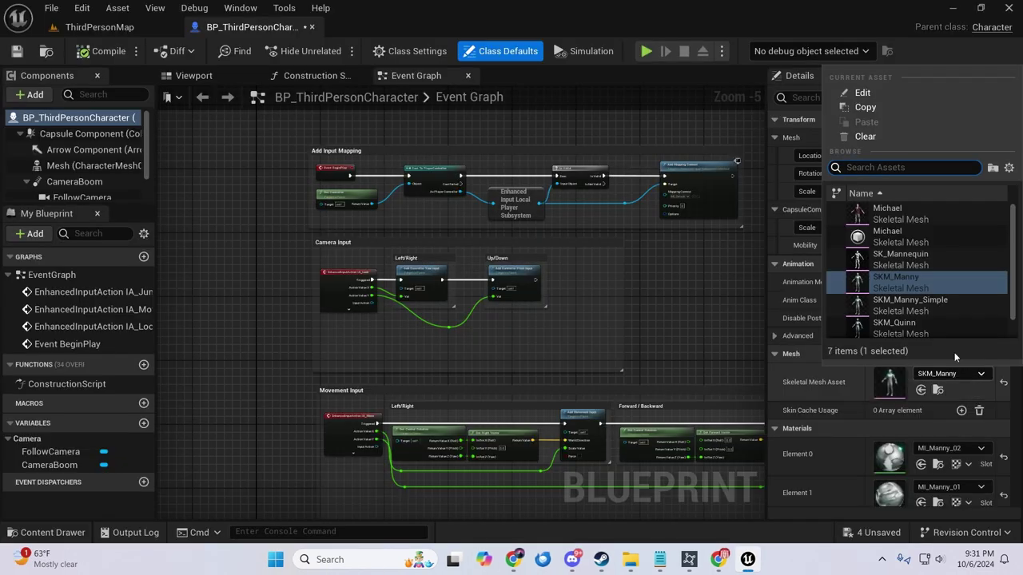
{"action": "left_click", "coordinate": [902, 216]}
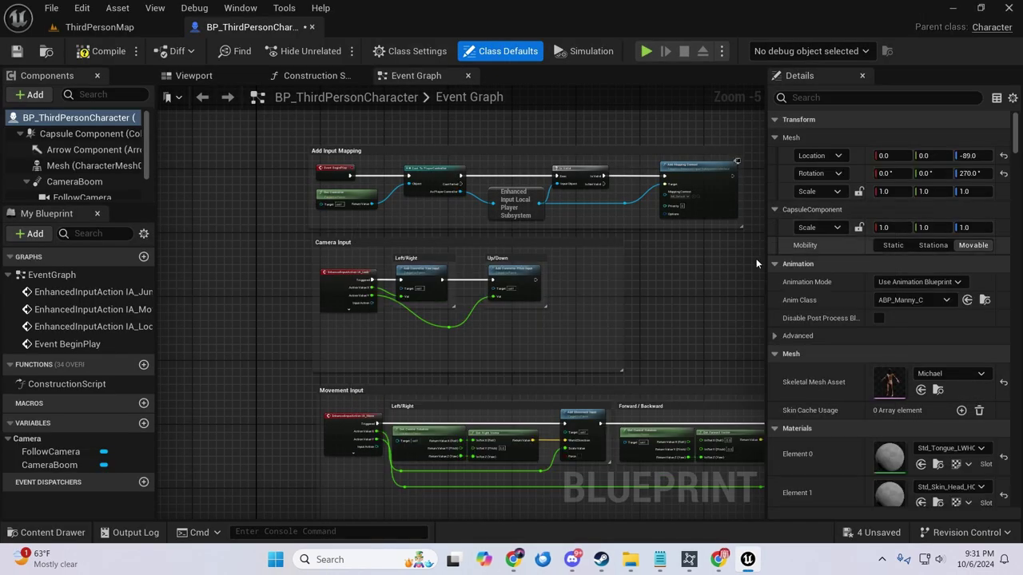
{"action": "left_click", "coordinate": [213, 78]}
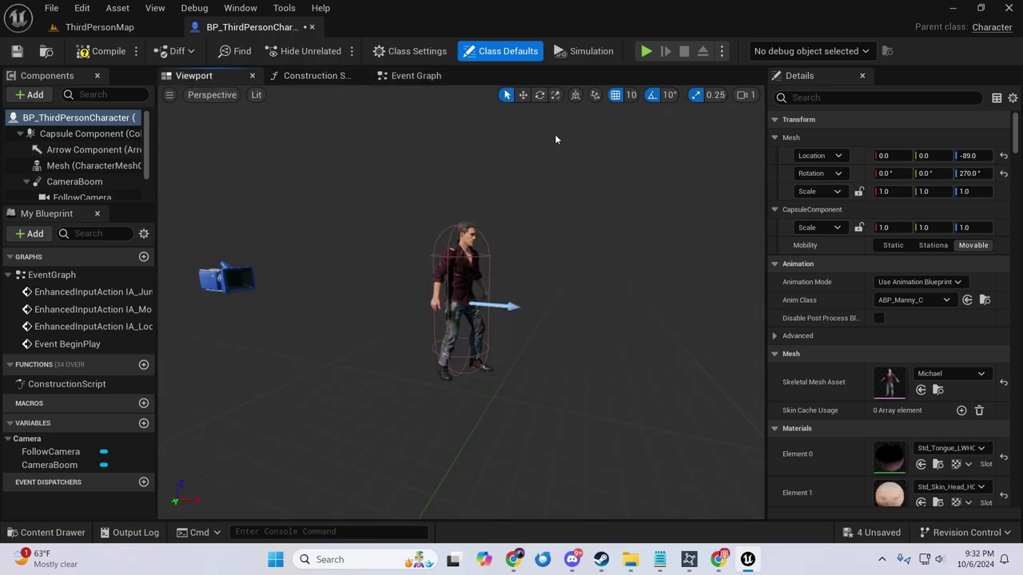
{"action": "left_click_drag", "start_coordinate": [543, 236], "coordinate": [511, 200]}
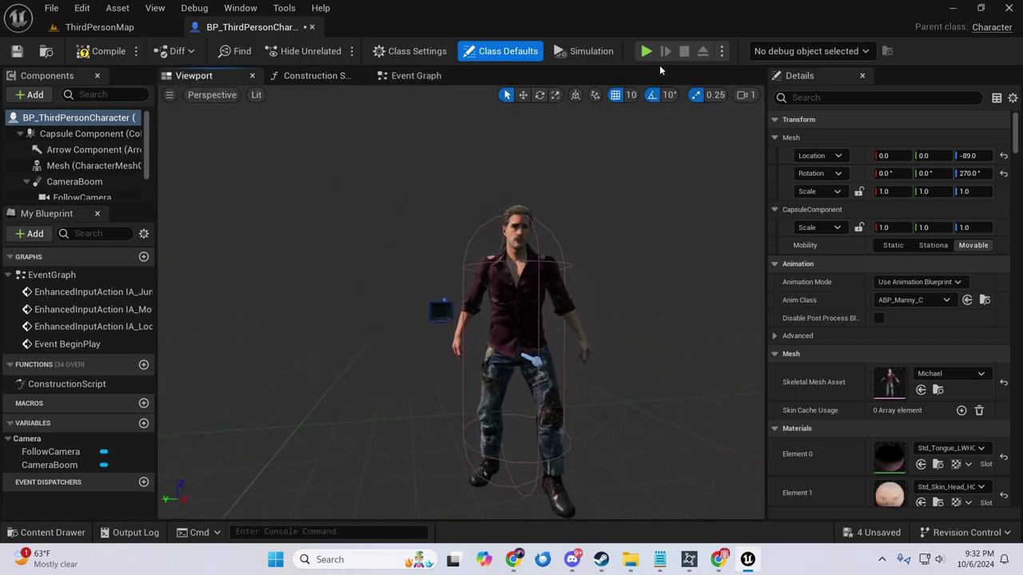
Play-test the level, running Michael around with WASD
{"action": "key", "text": "alt+p"}
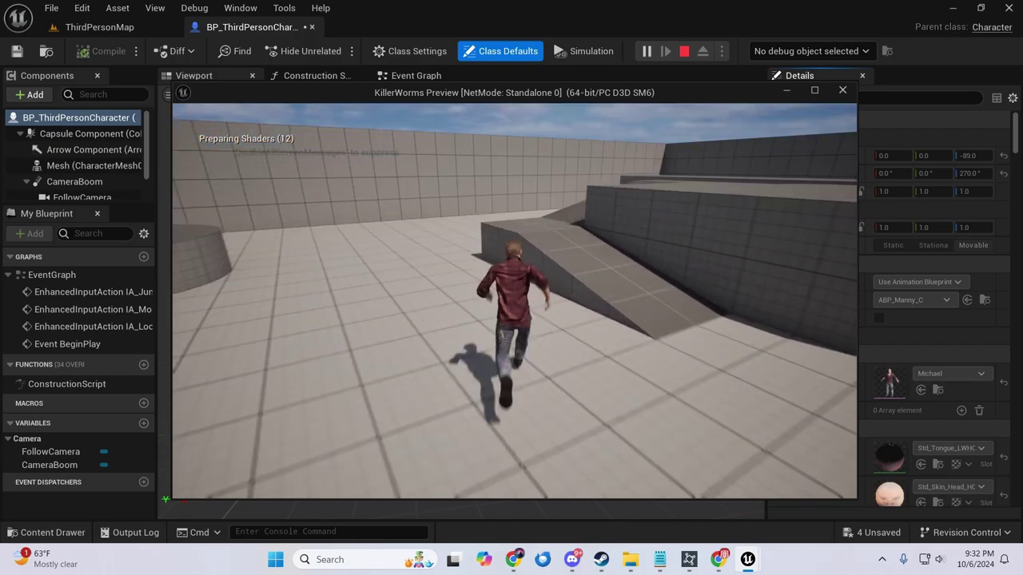
{"action": "key", "text": "s"}
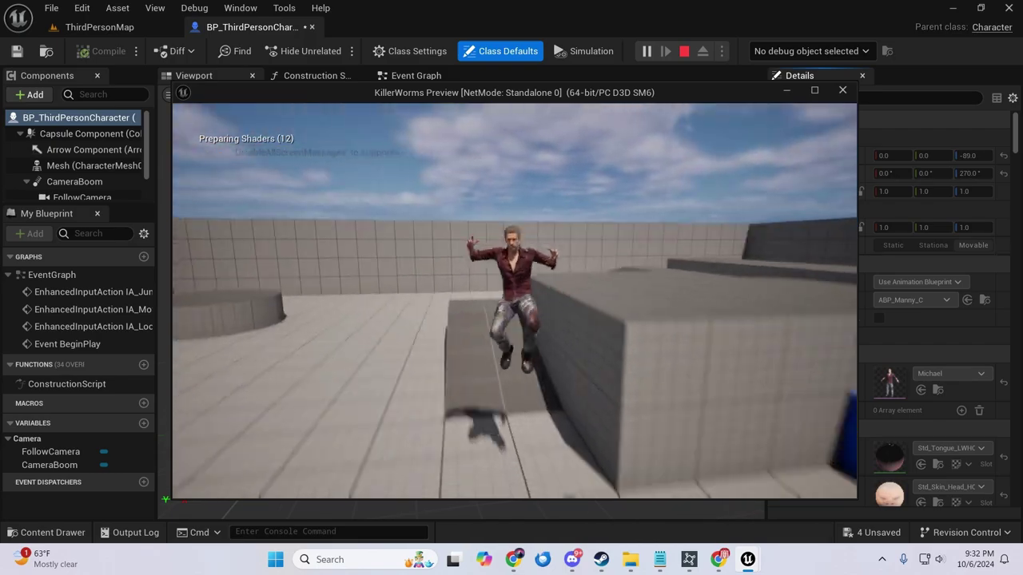
{"action": "key", "text": "w"}
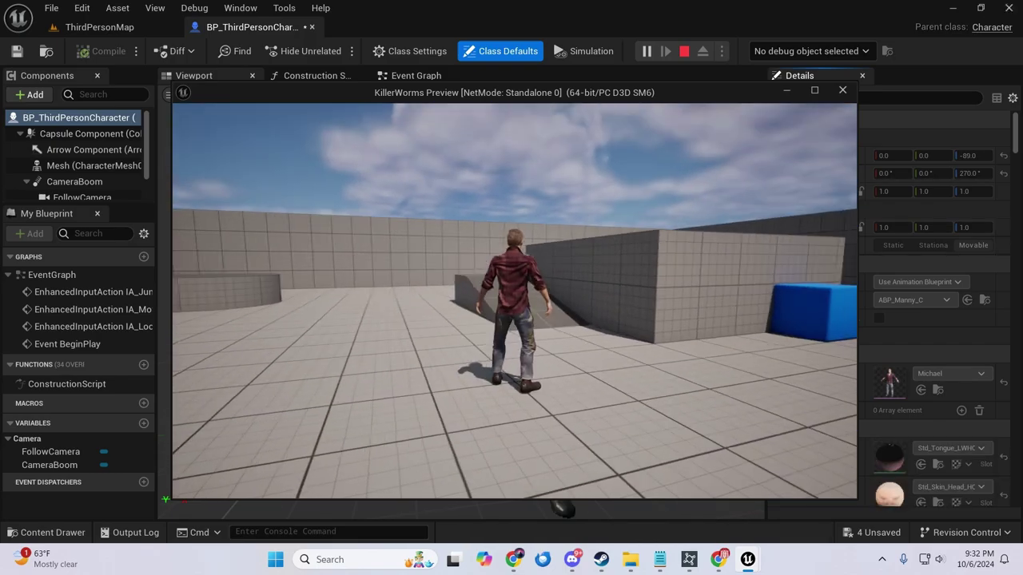
{"action": "key", "text": "s"}
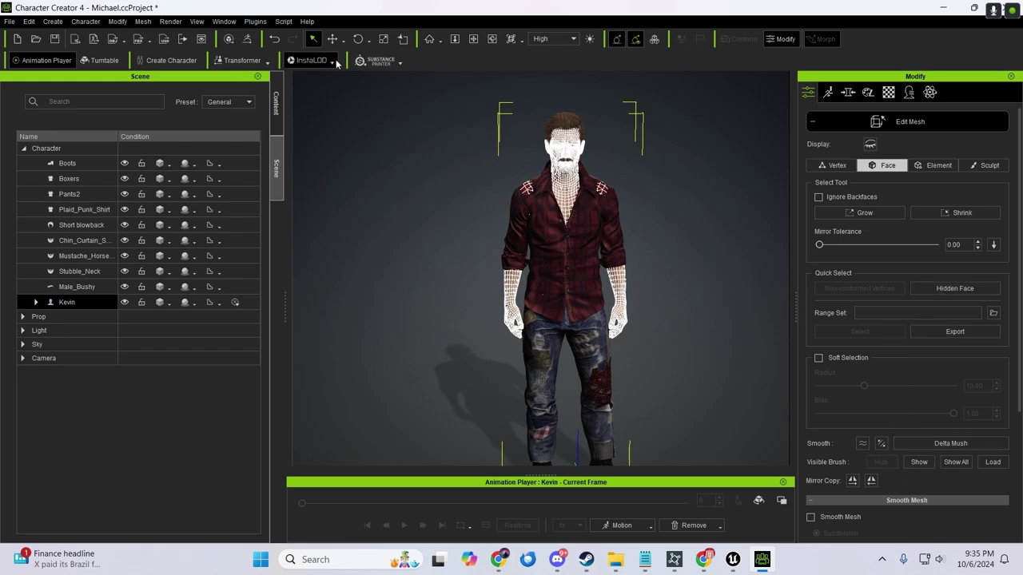
Export clothed Michael as a mesh-only FBX with the Unreal preset, overwriting Michael.Fbx
{"action": "left_click", "coordinate": [834, 124]}
{"action": "left_click", "coordinate": [9, 21]}
{"action": "mouse_move", "coordinate": [45, 115]}
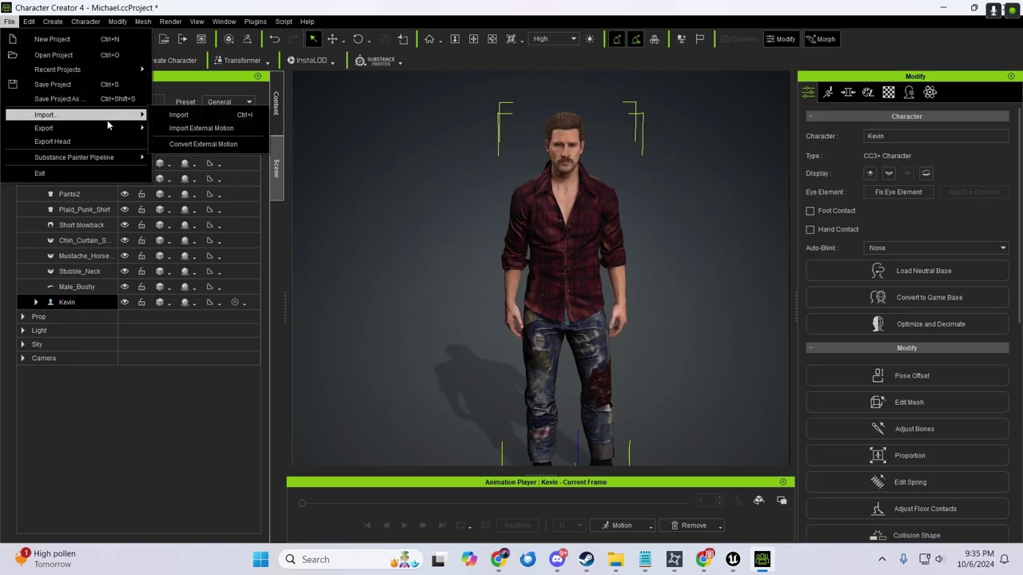
{"action": "left_click", "coordinate": [337, 207]}
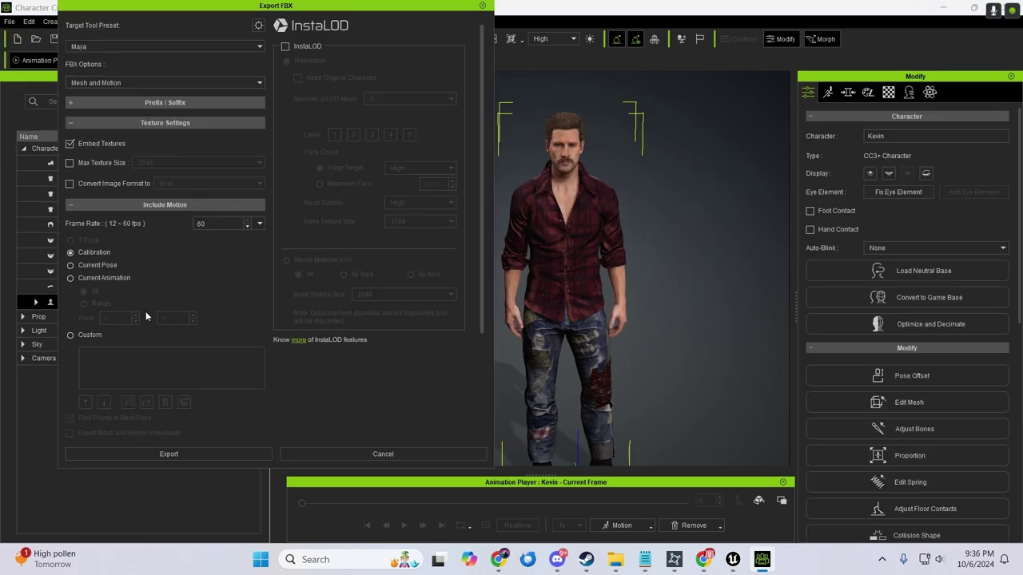
{"action": "left_click", "coordinate": [96, 47]}
{"action": "left_click", "coordinate": [88, 112]}
{"action": "left_click", "coordinate": [90, 83]}
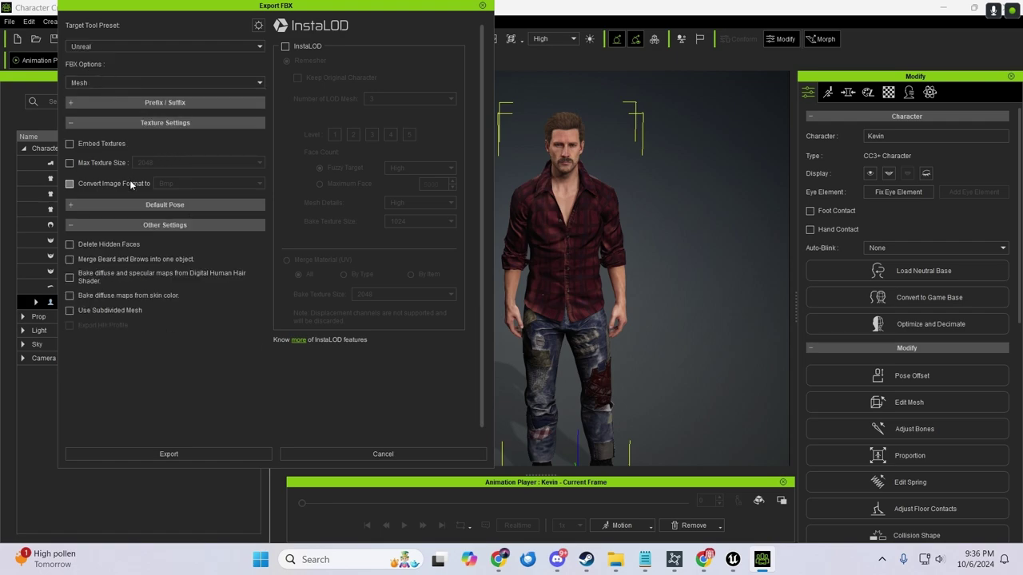
{"action": "left_click", "coordinate": [202, 452]}
{"action": "left_click", "coordinate": [434, 334]}
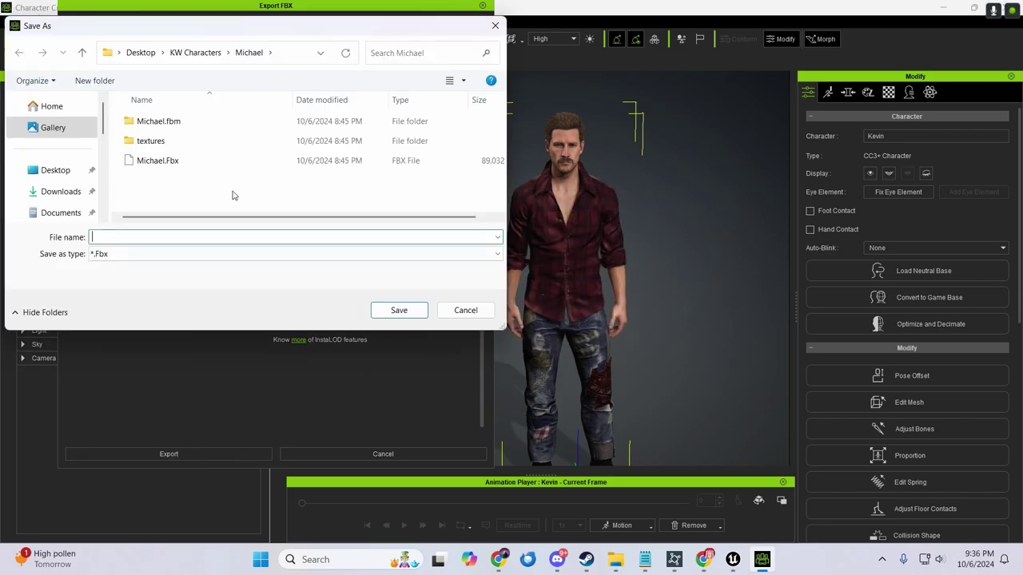
{"action": "left_click", "coordinate": [160, 161]}
{"action": "left_click", "coordinate": [398, 310]}
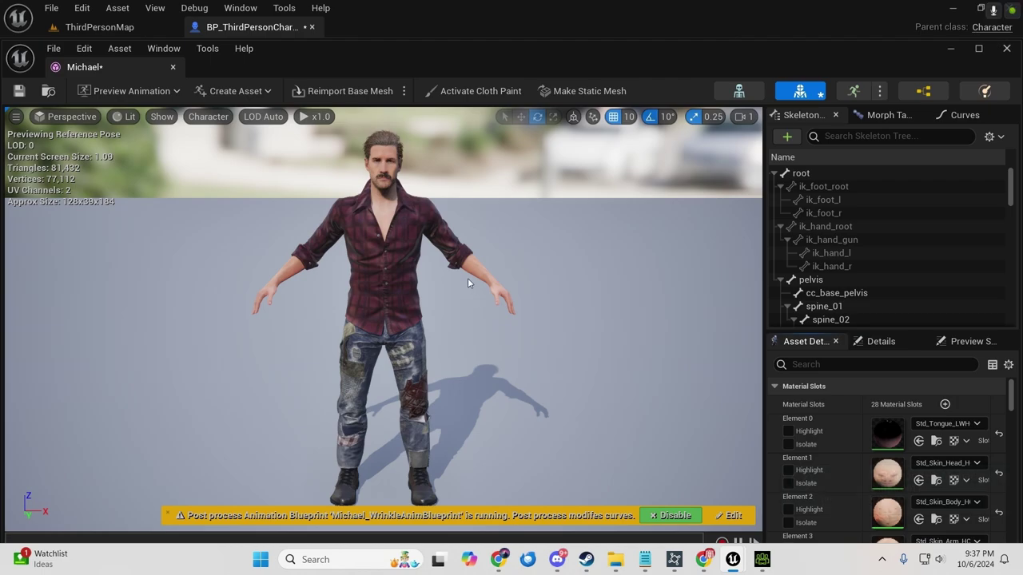
Inspect the reimported Michael, then briefly start and stop an in-viewport play-test
{"action": "right_click_drag", "start_coordinate": [467, 278], "coordinate": [259, 169]}
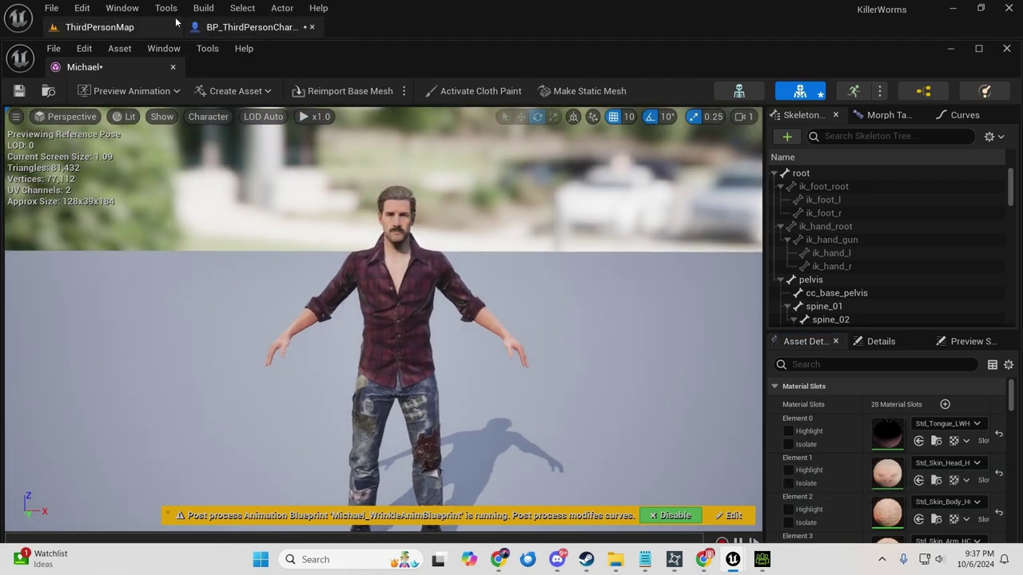
{"action": "left_click", "coordinate": [173, 67]}
{"action": "left_click", "coordinate": [359, 50]}
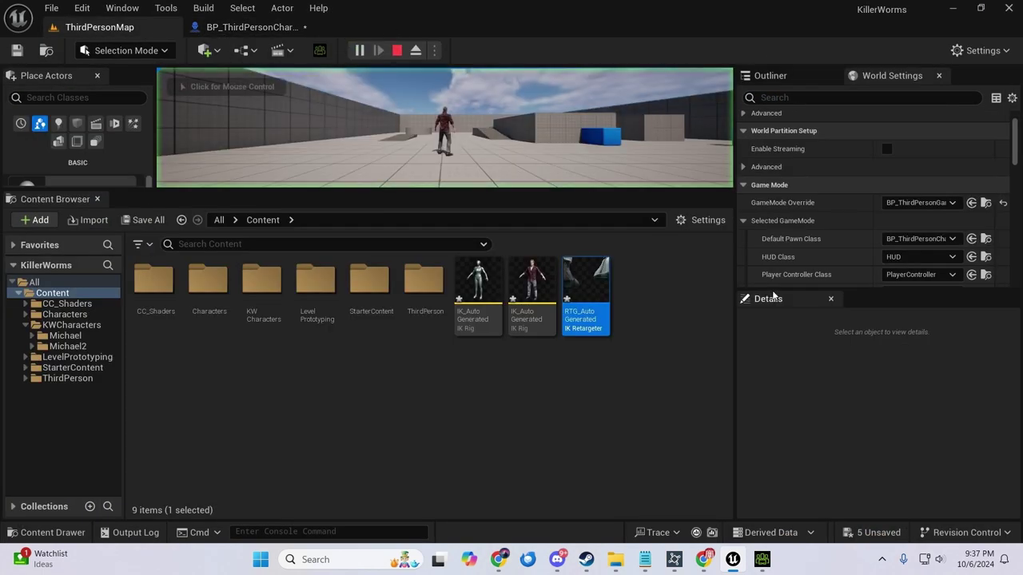
{"action": "left_click", "coordinate": [396, 51]}
{"action": "left_click", "coordinate": [433, 50]}
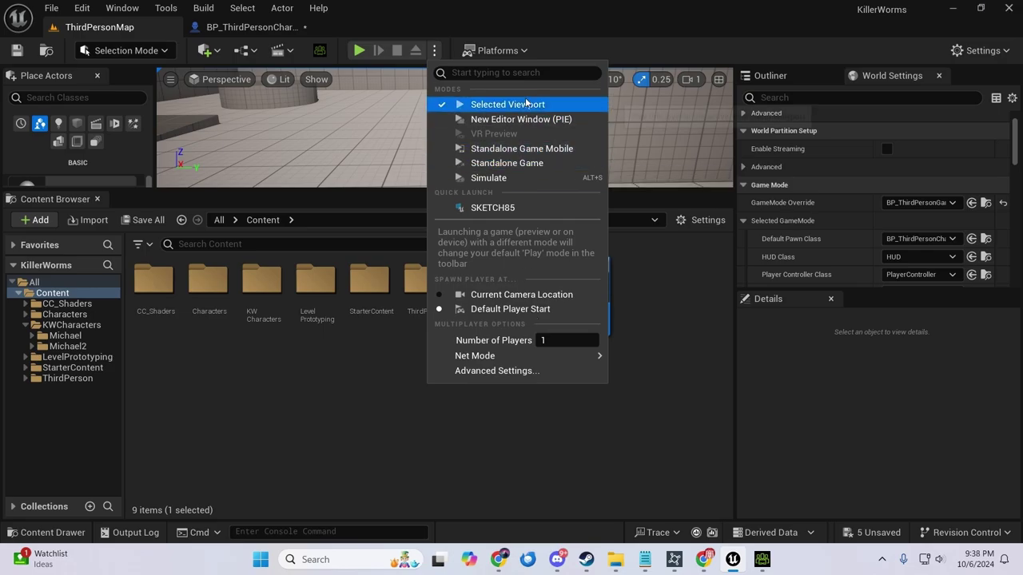
Play KillerWorms as a Standalone Game, running and jumping Michael across the platforms
{"action": "left_click", "coordinate": [511, 119]}
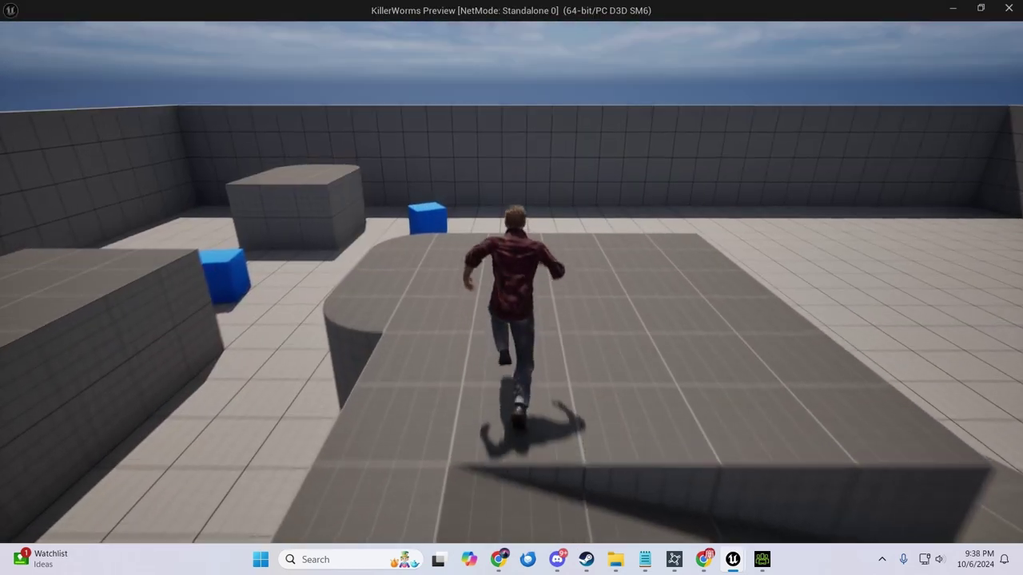
{"action": "key", "text": "space"}
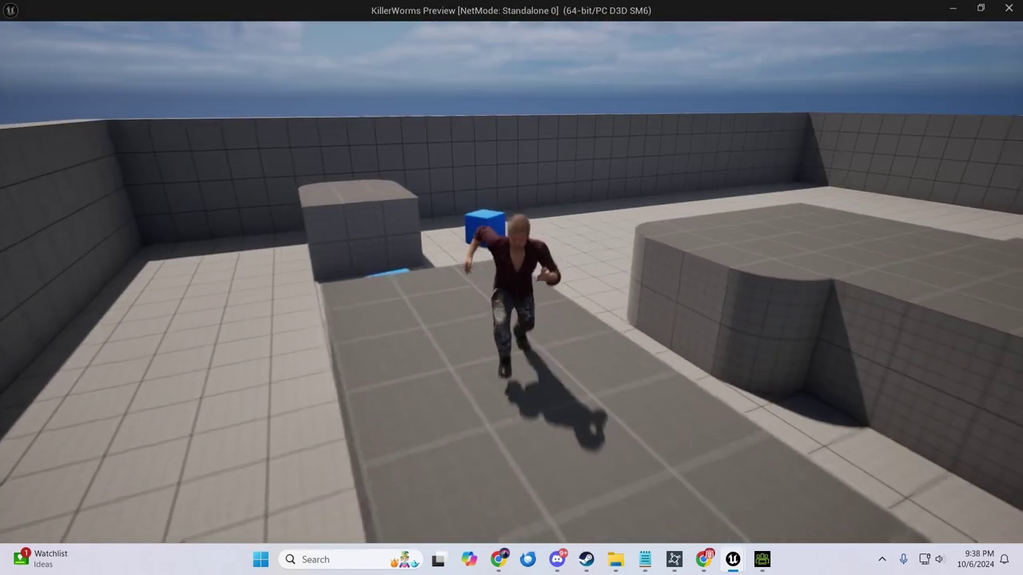
{"action": "key", "text": "space"}
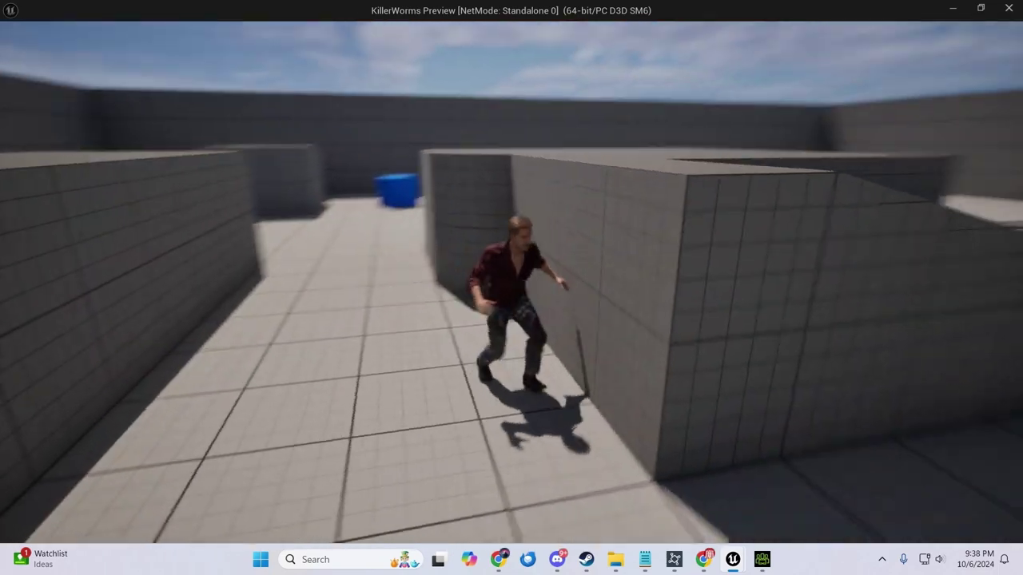
{"action": "key", "text": "s"}
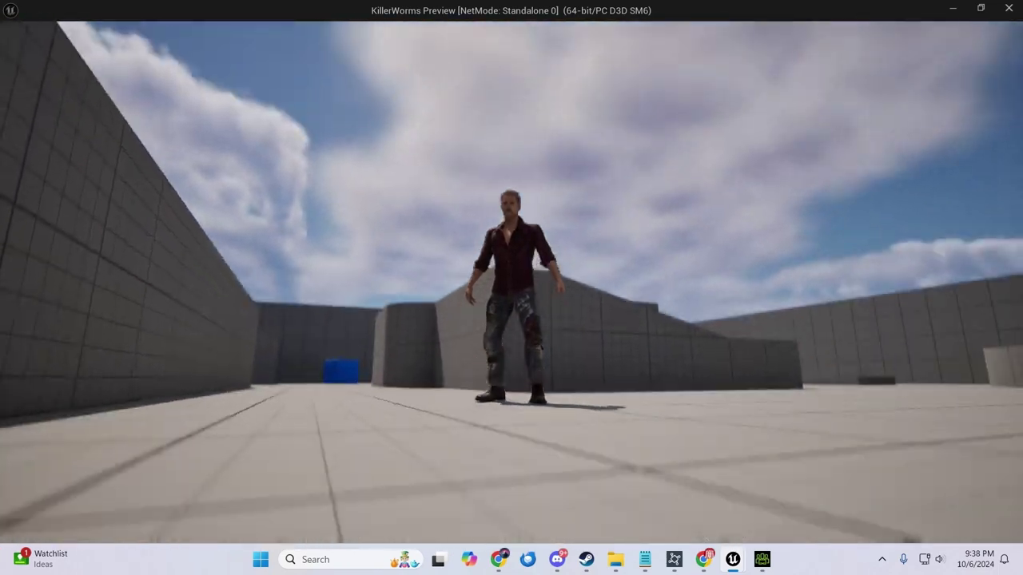
{"action": "key", "text": "w"}
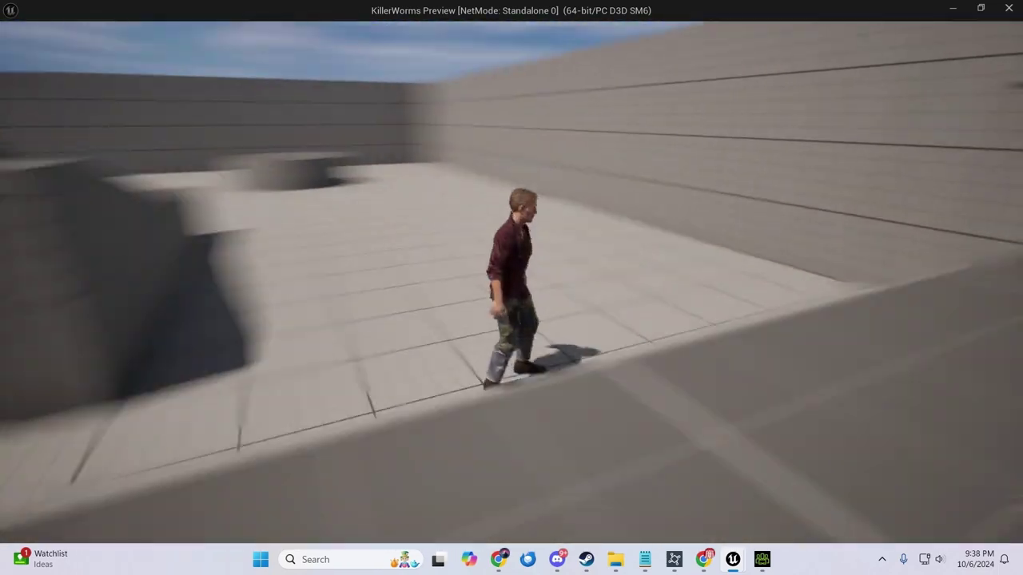
{"action": "key", "text": "space"}
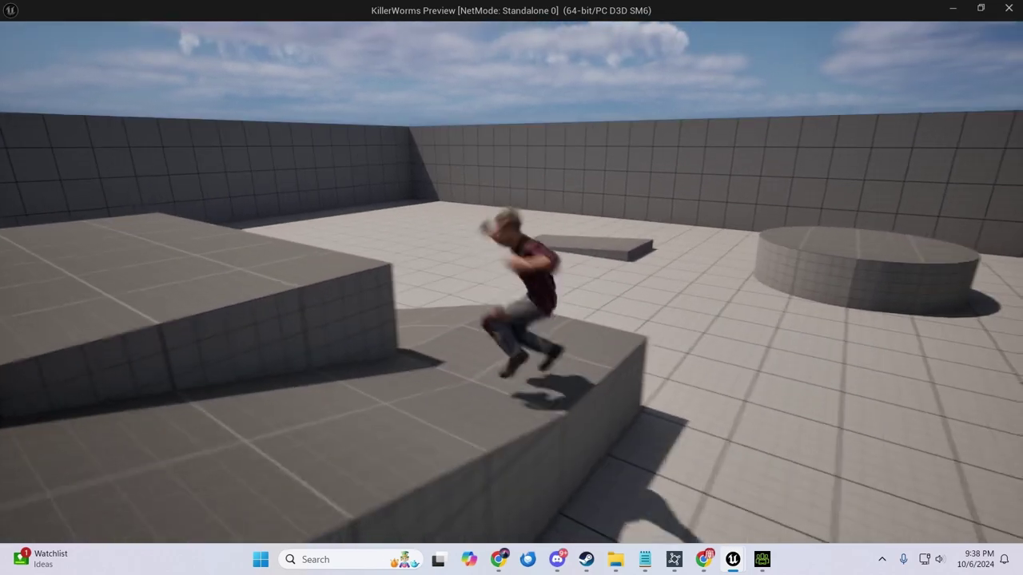
{"action": "key", "text": "a"}
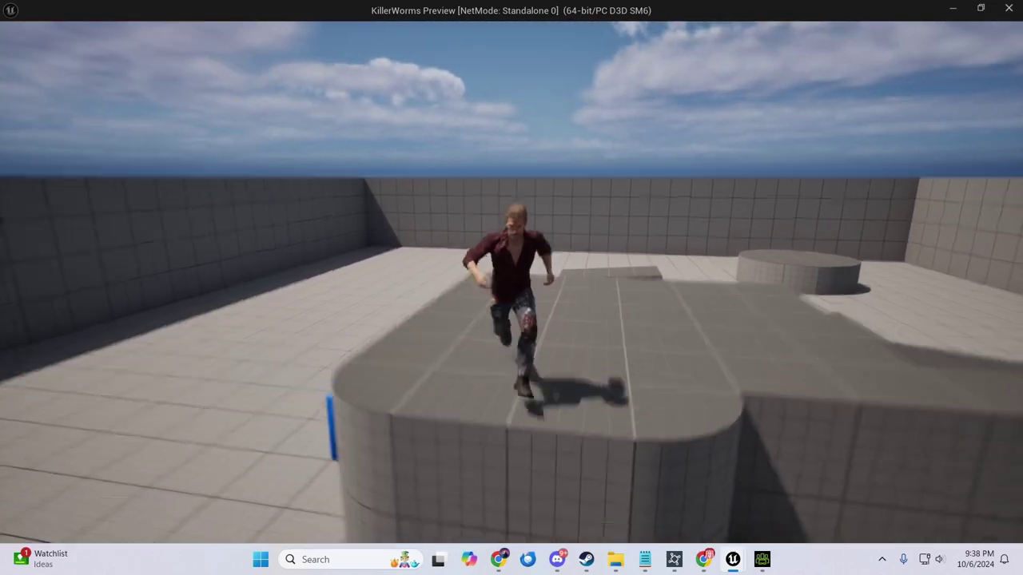
{"action": "key", "text": "s"}
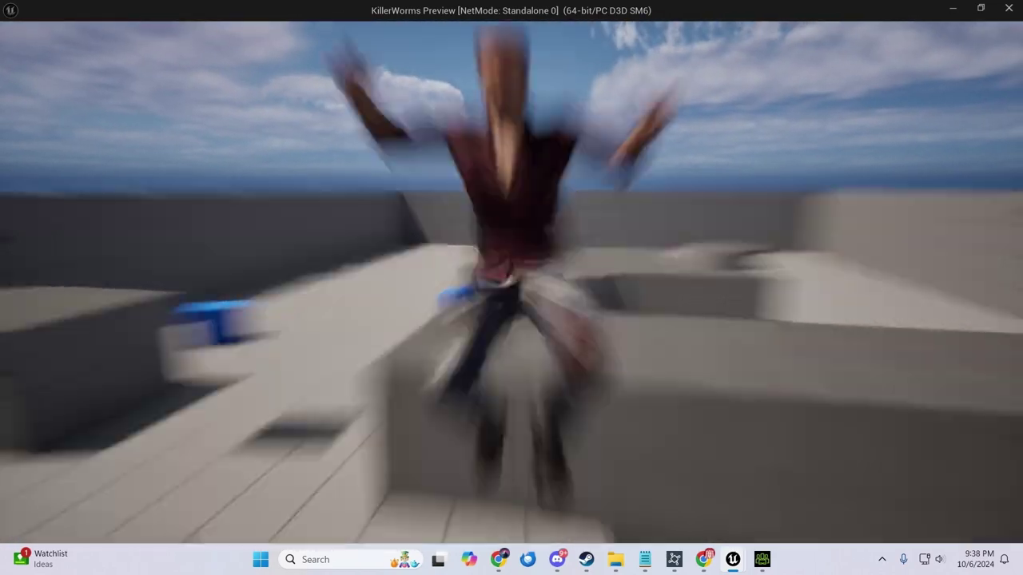
{"action": "key", "text": "s"}
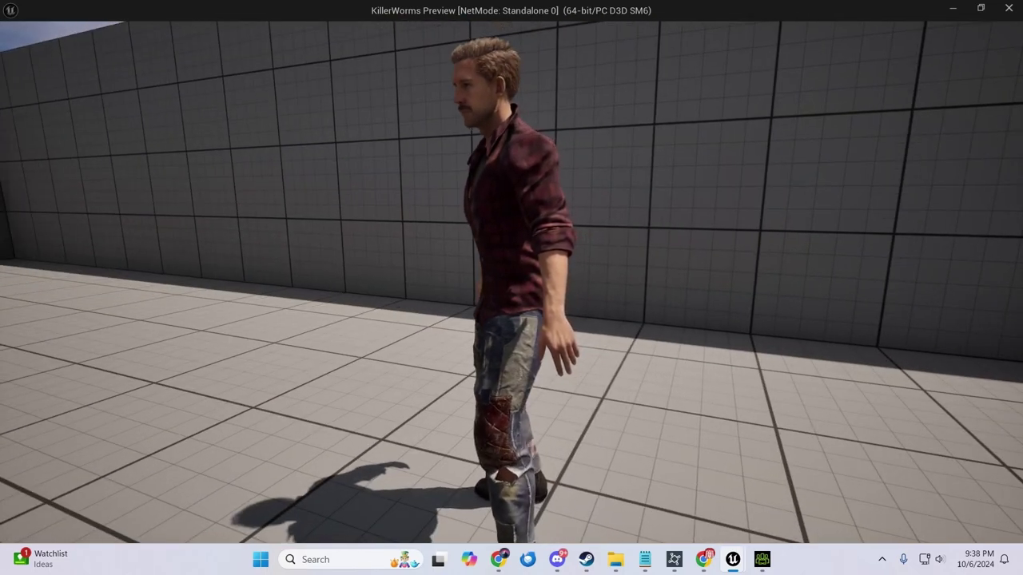
{"action": "key", "text": "w"}
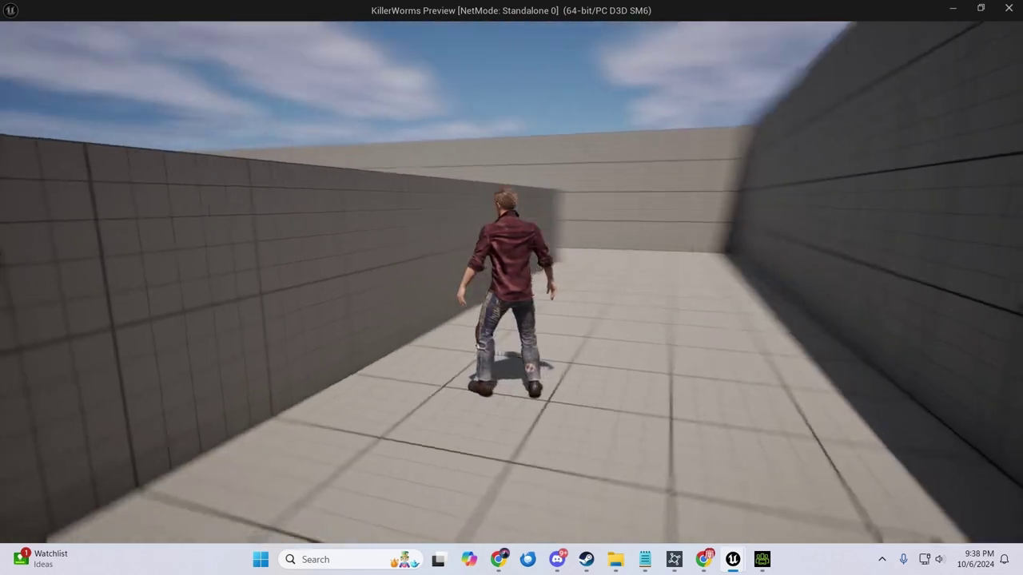
{"action": "key", "text": "Escape"}
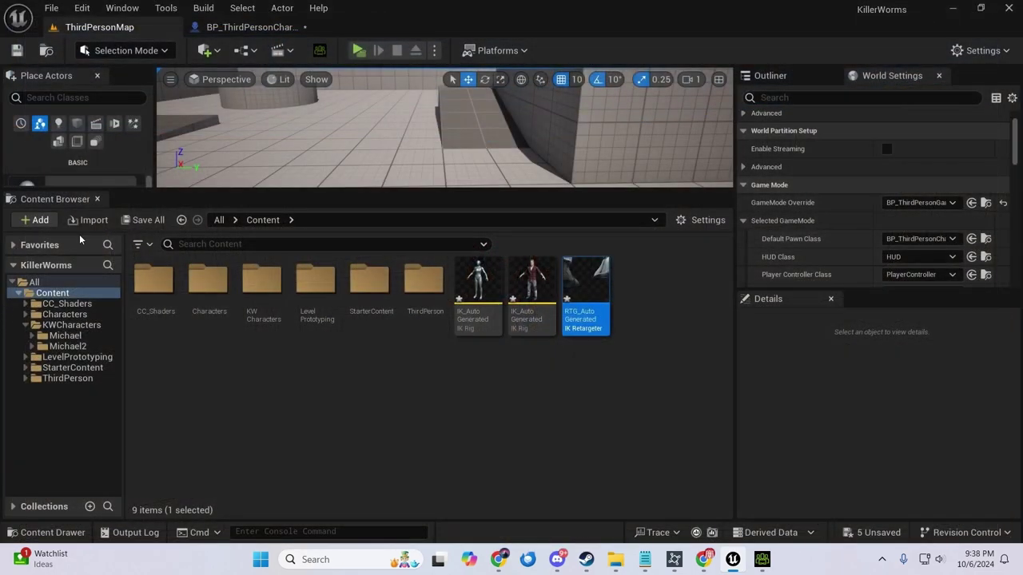